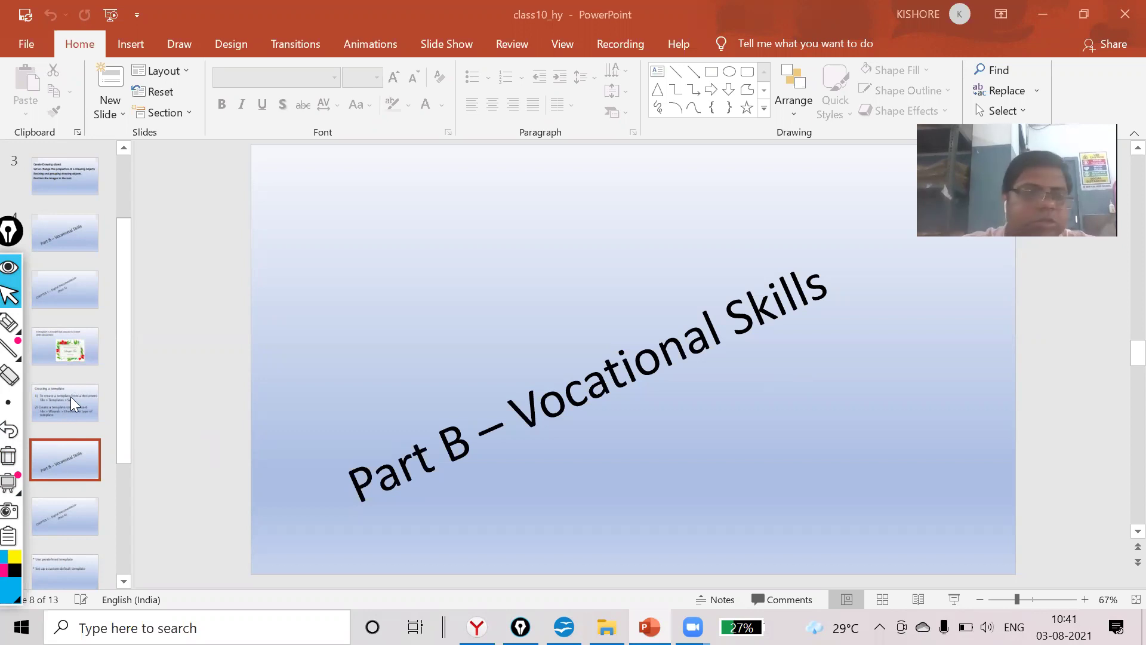
# - On slide 6, underline 'template is a model' and 'other documents', then go to slide 10
pyautogui.click(62, 351)
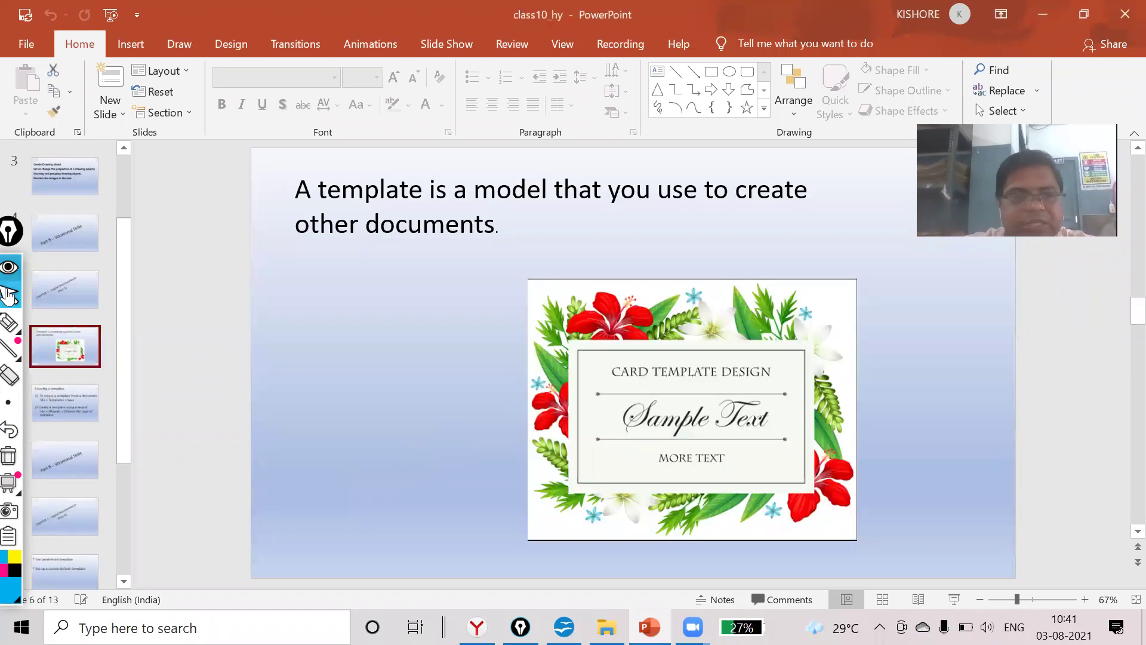
pyautogui.click(8, 322)
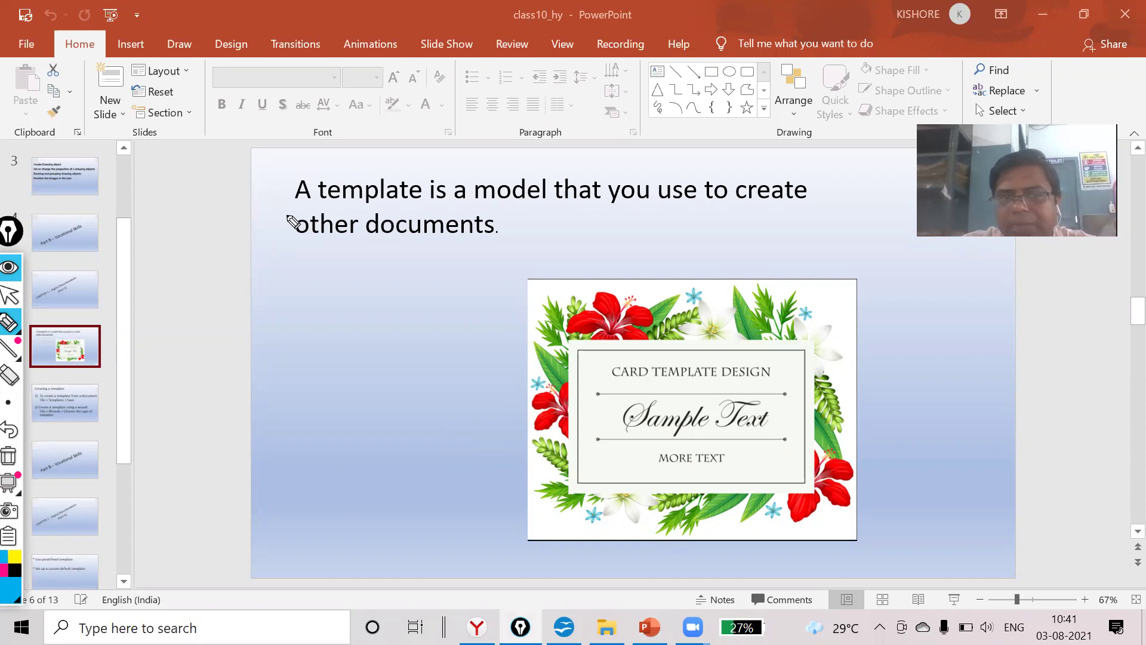
pyautogui.moveTo(289, 216); pyautogui.dragTo(815, 210)
pyautogui.moveTo(276, 233); pyautogui.dragTo(571, 246)
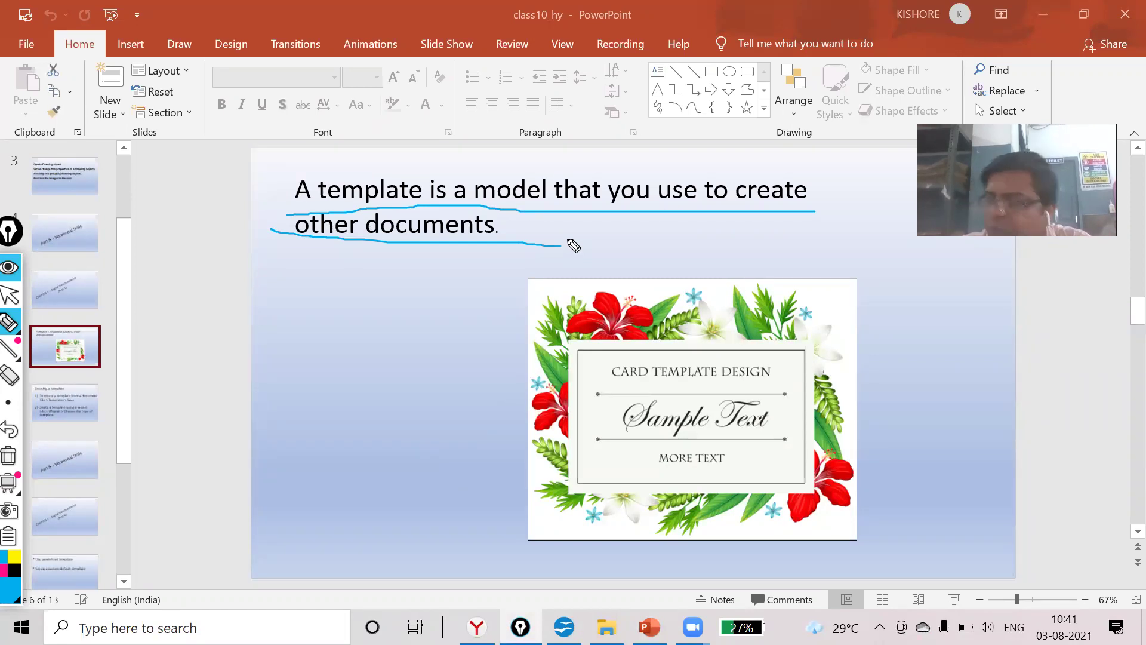
pyautogui.click(10, 295)
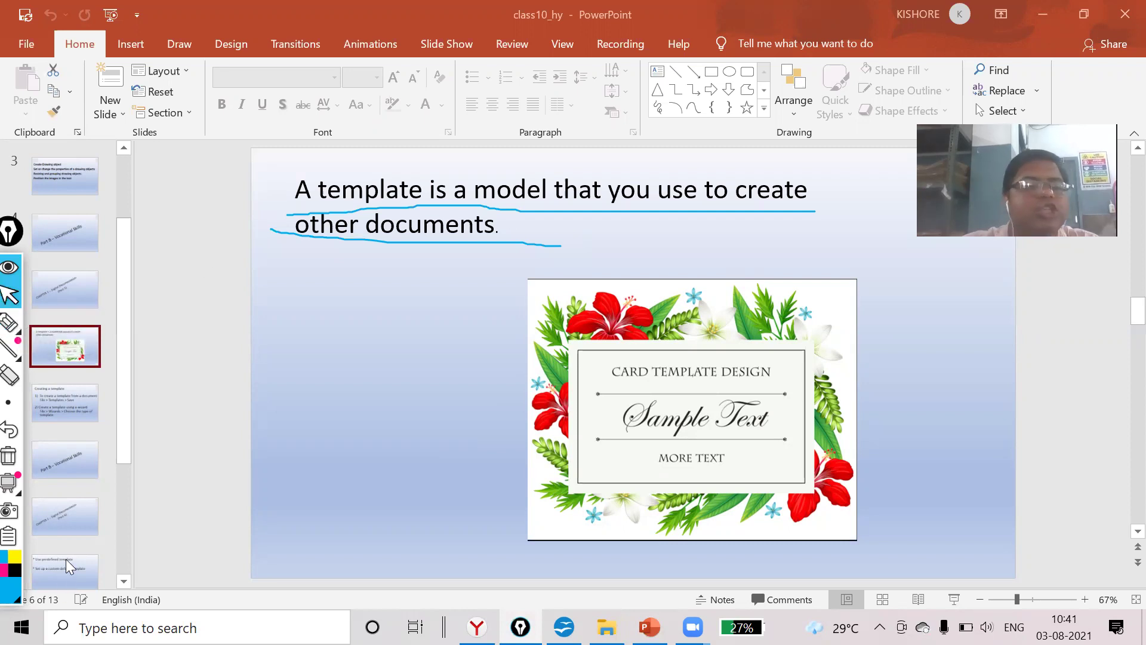
pyautogui.click(61, 565)
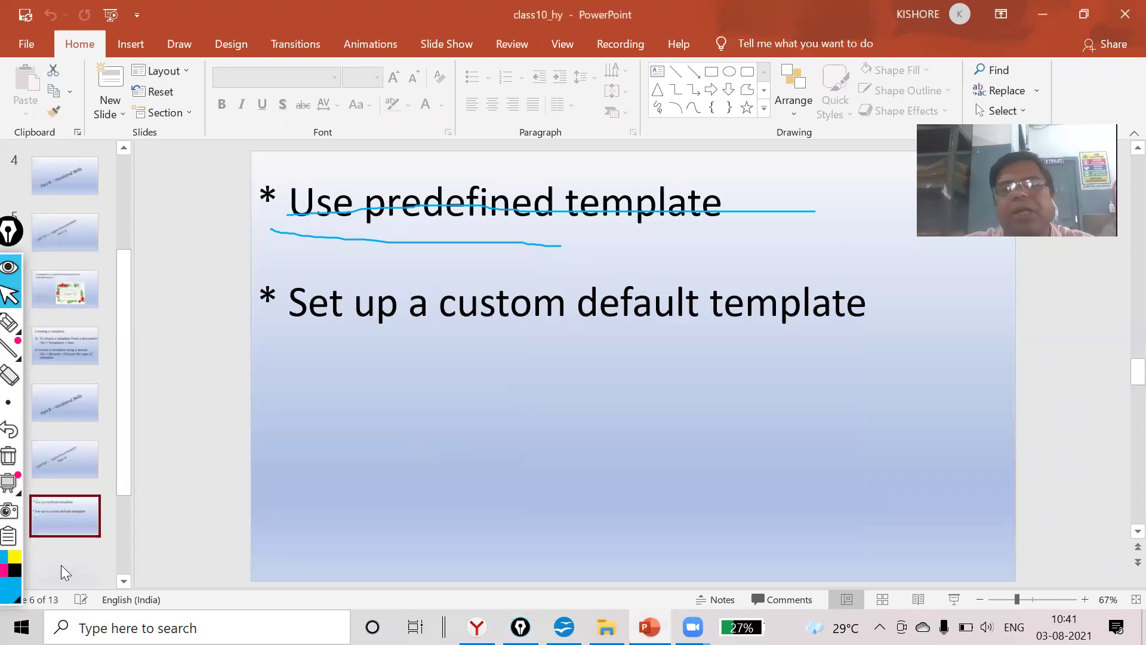
# - Erase the old ink and underline the word 'Use' in the 'Use predefined template' point
pyautogui.click(9, 456)
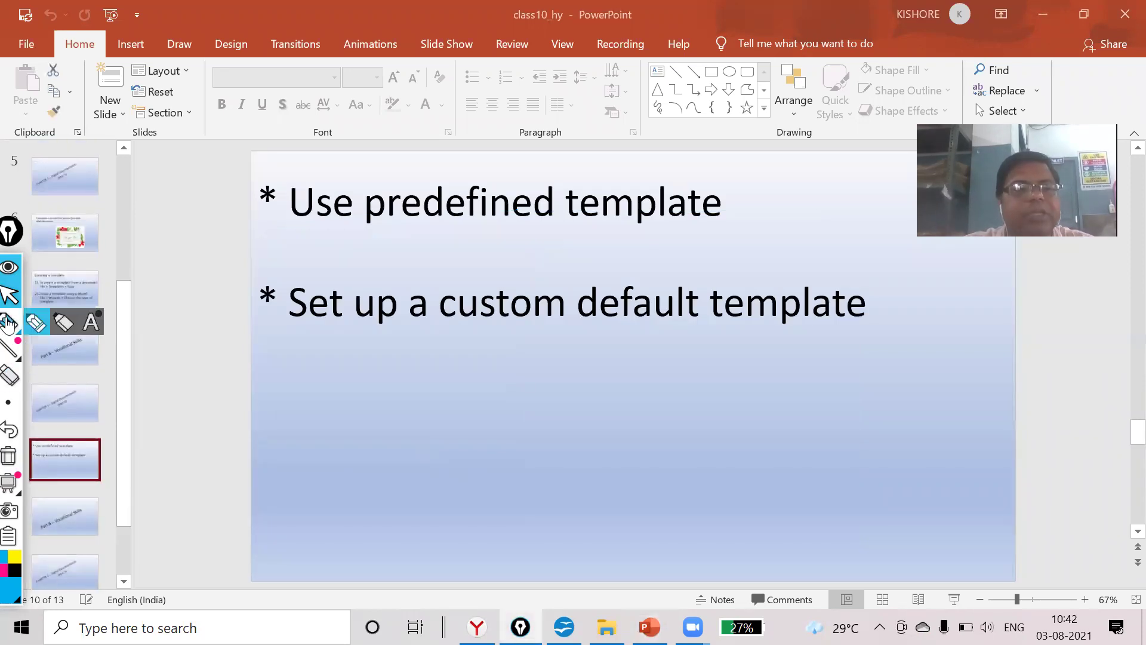
pyautogui.click(9, 322)
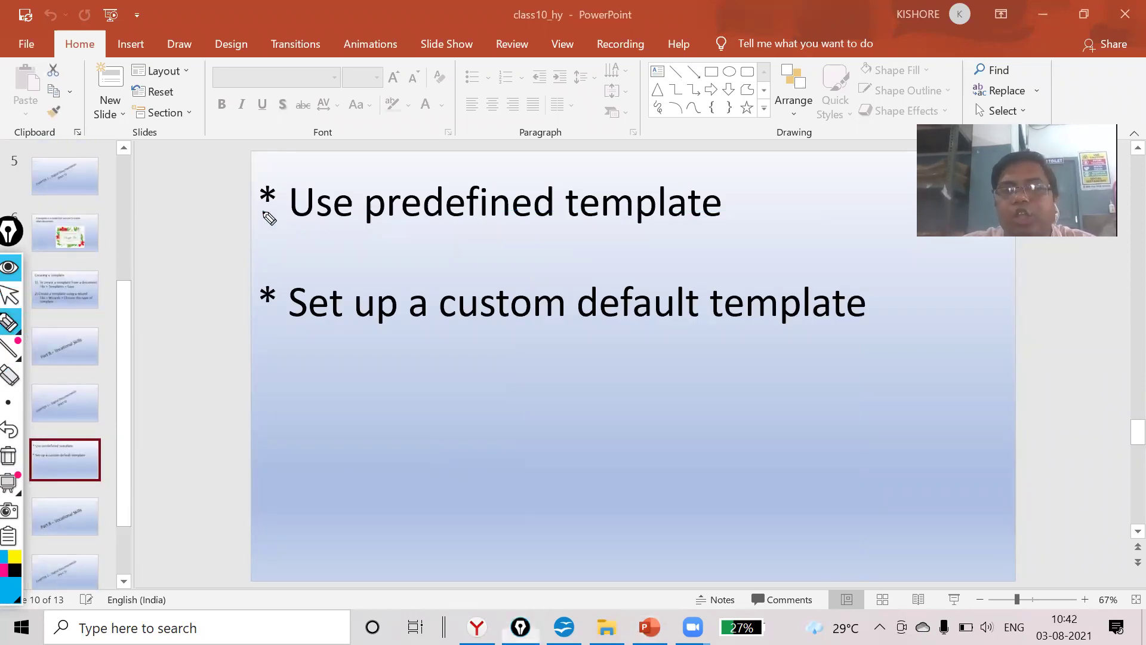
pyautogui.moveTo(263, 210)
pyautogui.mouseDown()
pyautogui.moveTo(298, 226)
pyautogui.moveTo(385, 196)
pyautogui.mouseUp()
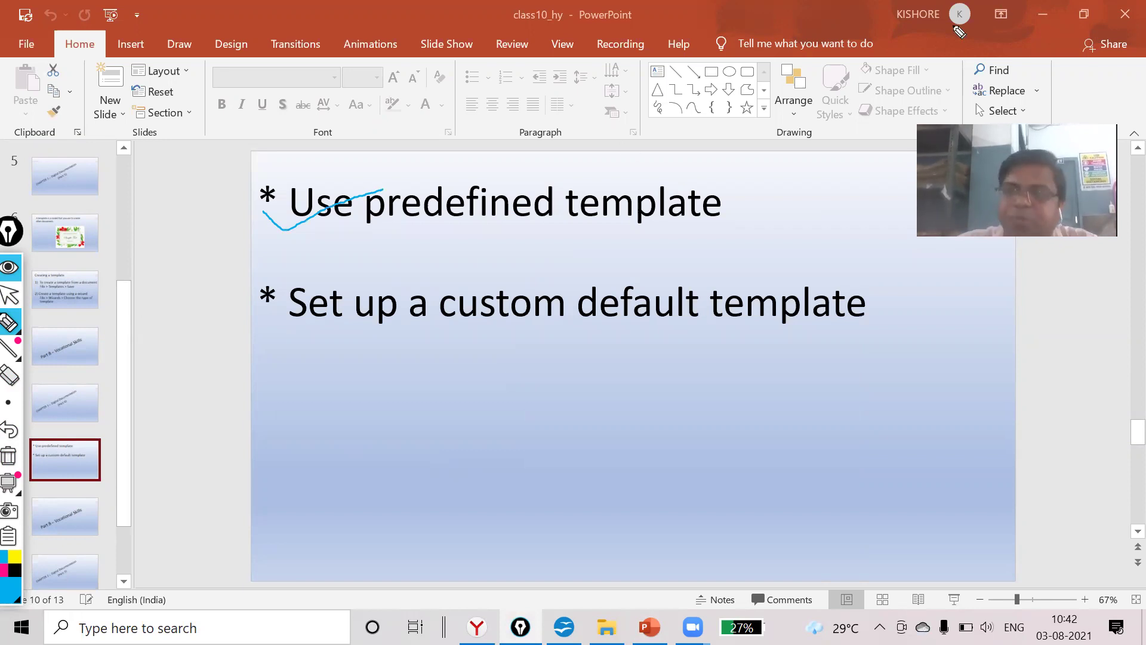
pyautogui.click(10, 295)
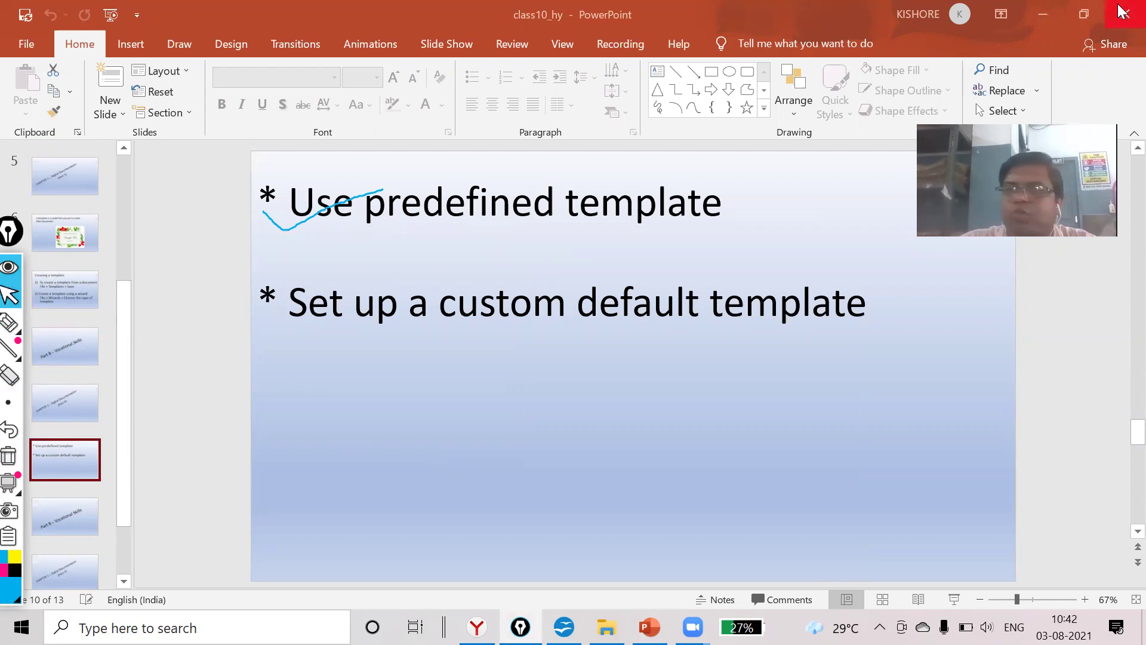
# - Launch OpenOffice by searching 'open' in the Windows search, and clear the stray ink
pyautogui.press('super+d')
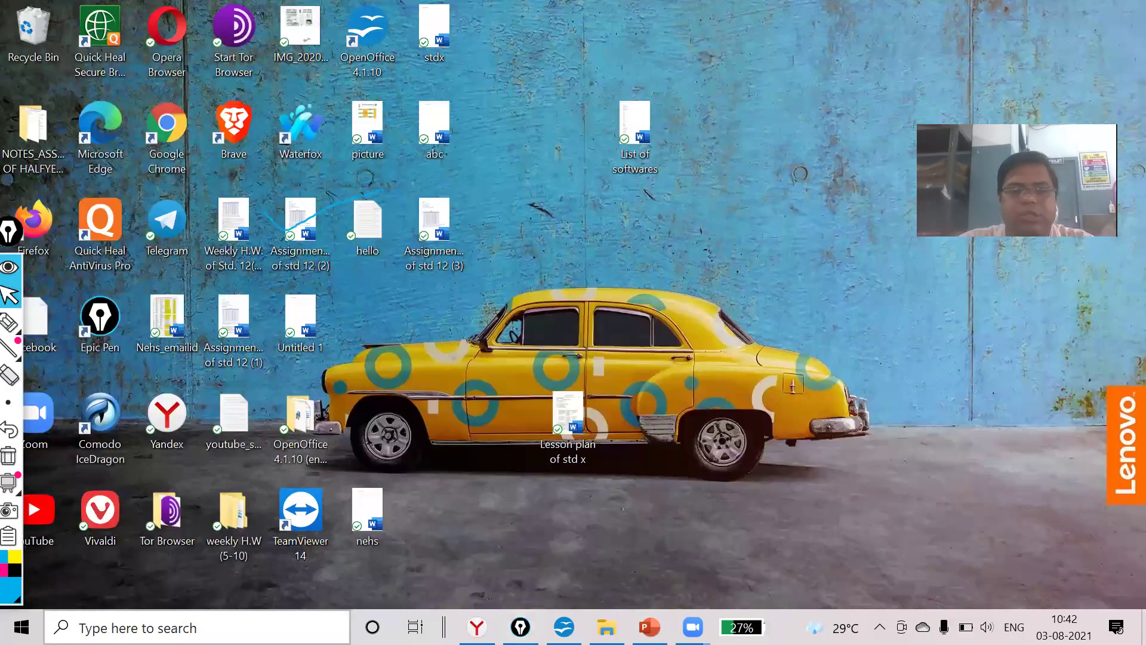
pyautogui.click(149, 628)
pyautogui.write('open')
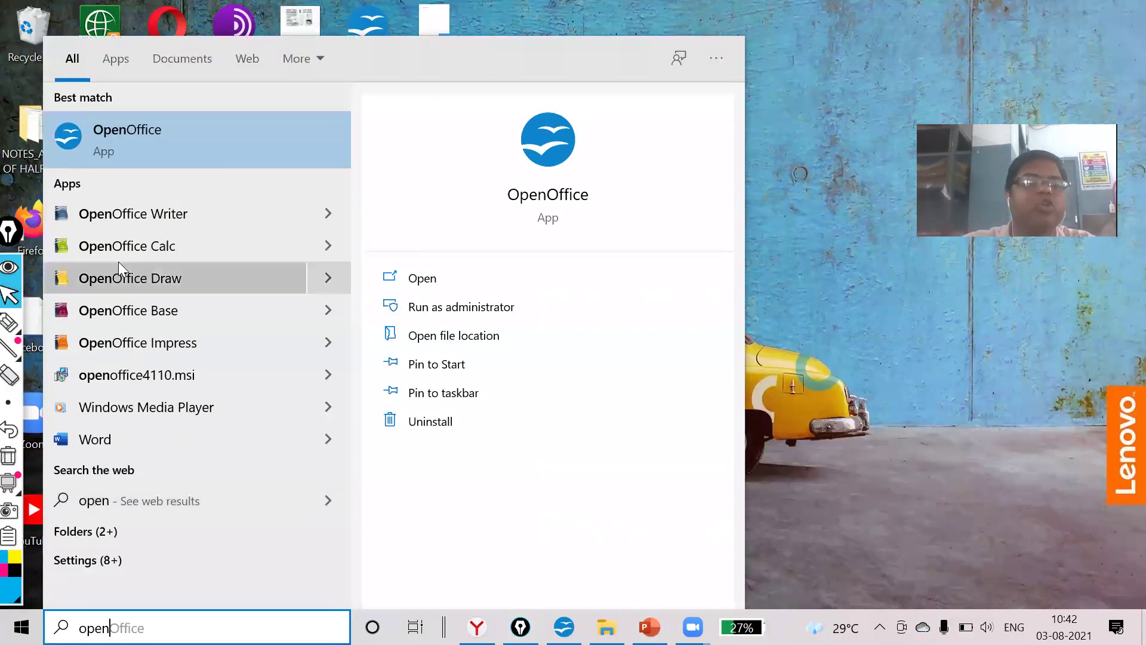
pyautogui.click(149, 133)
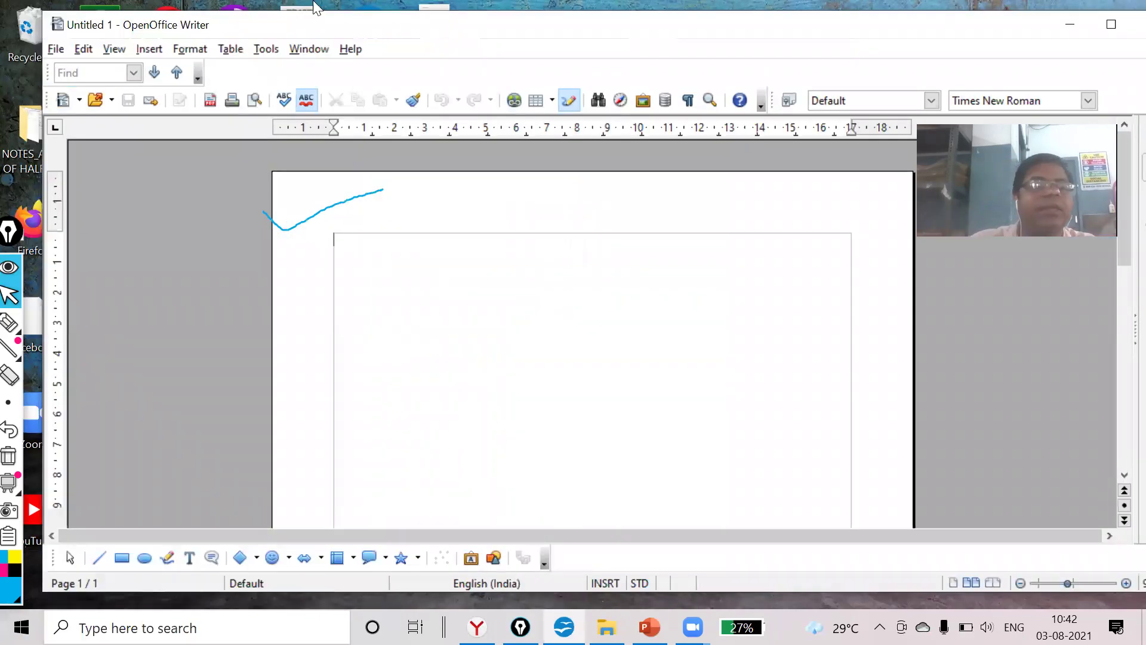
pyautogui.click(16, 469)
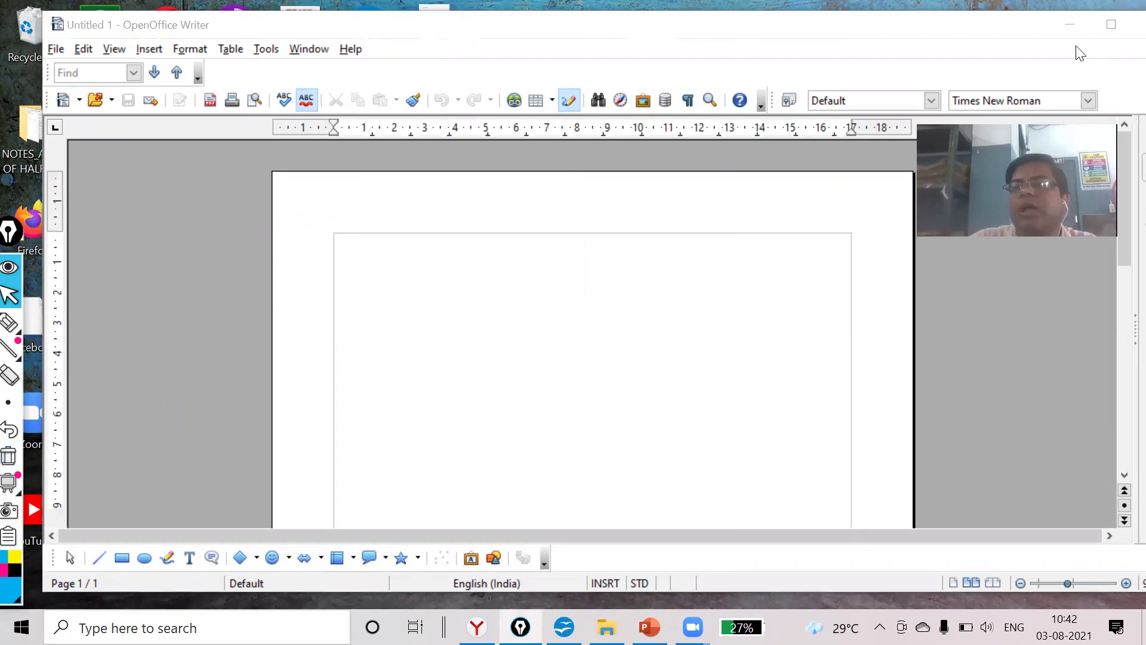
# - Maximize Writer and open the Templates and Documents dialog from File > New
pyautogui.click(1112, 24)
pyautogui.click(13, 31)
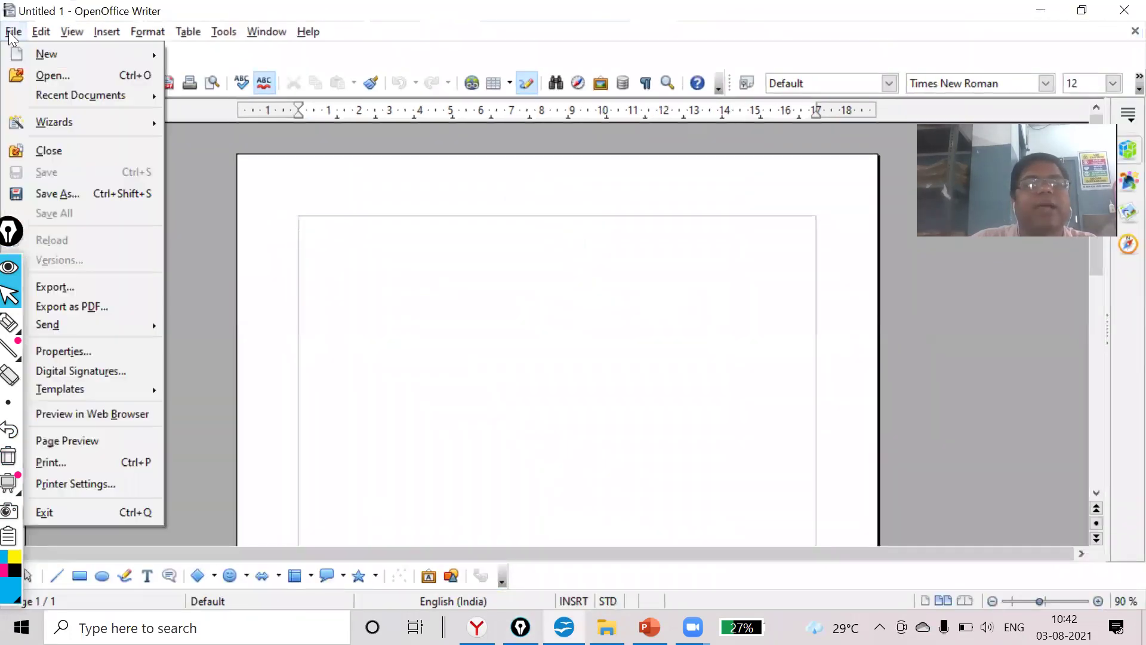
pyautogui.moveTo(33, 49)
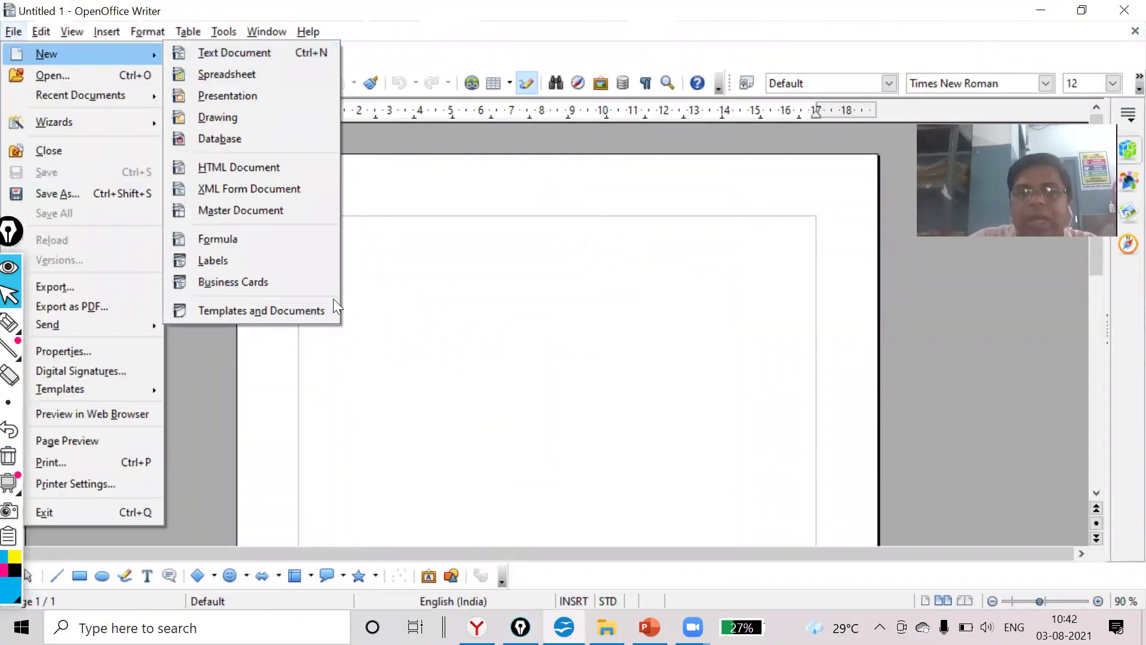
pyautogui.click(289, 312)
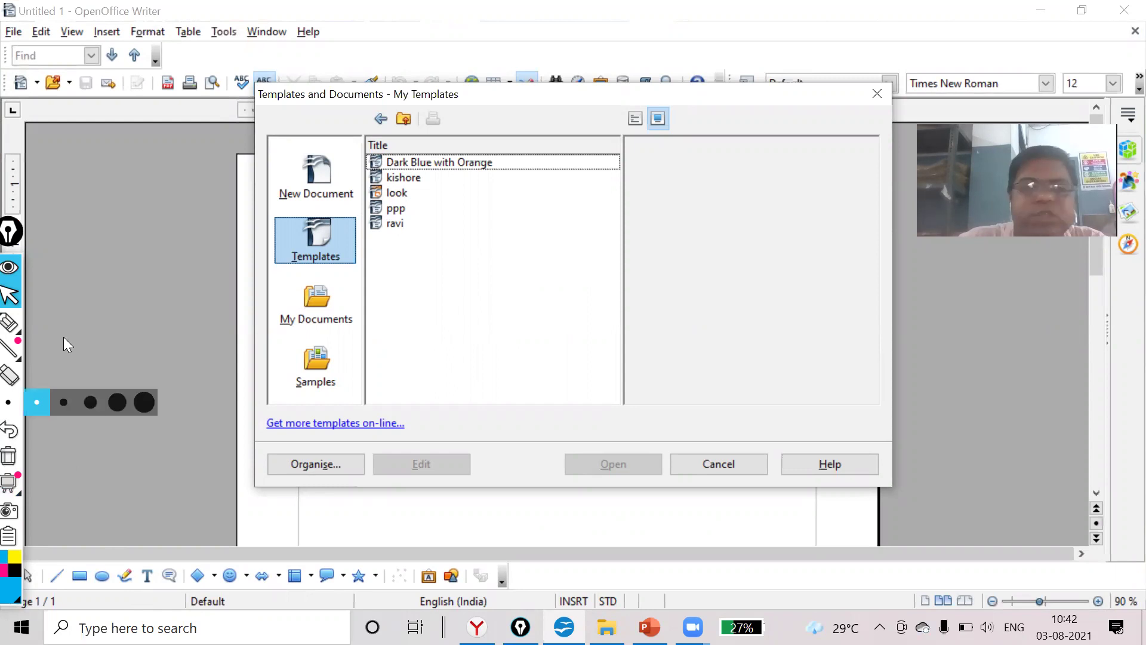
# - Show the Templates list and draw two check marks on the preview pane
pyautogui.click(319, 237)
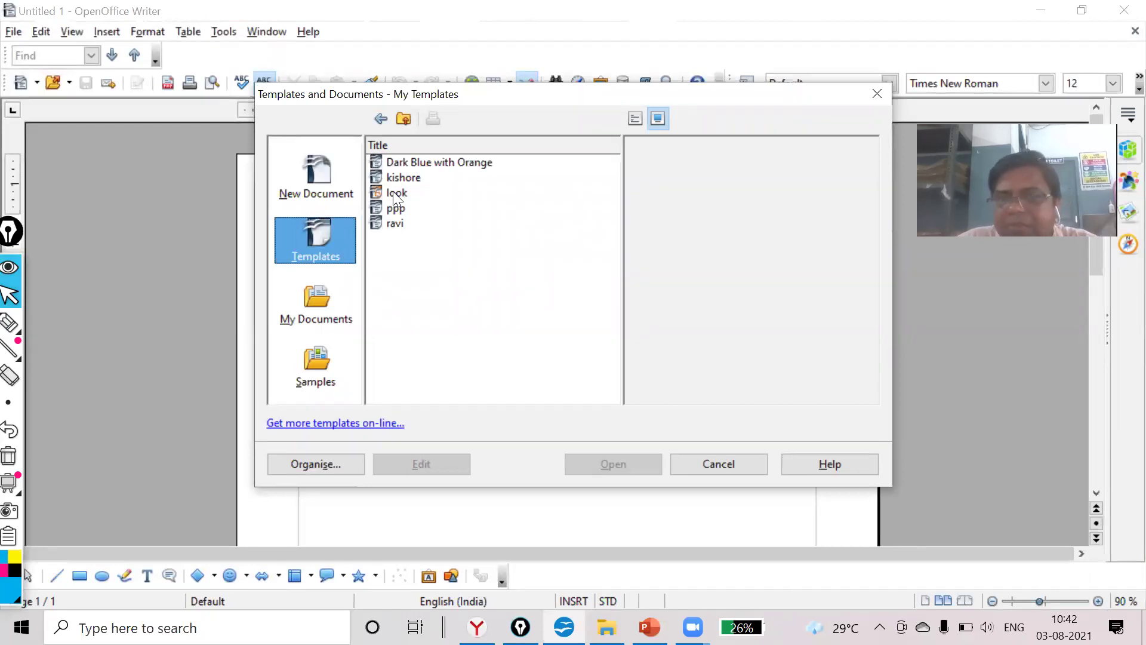
pyautogui.click(9, 323)
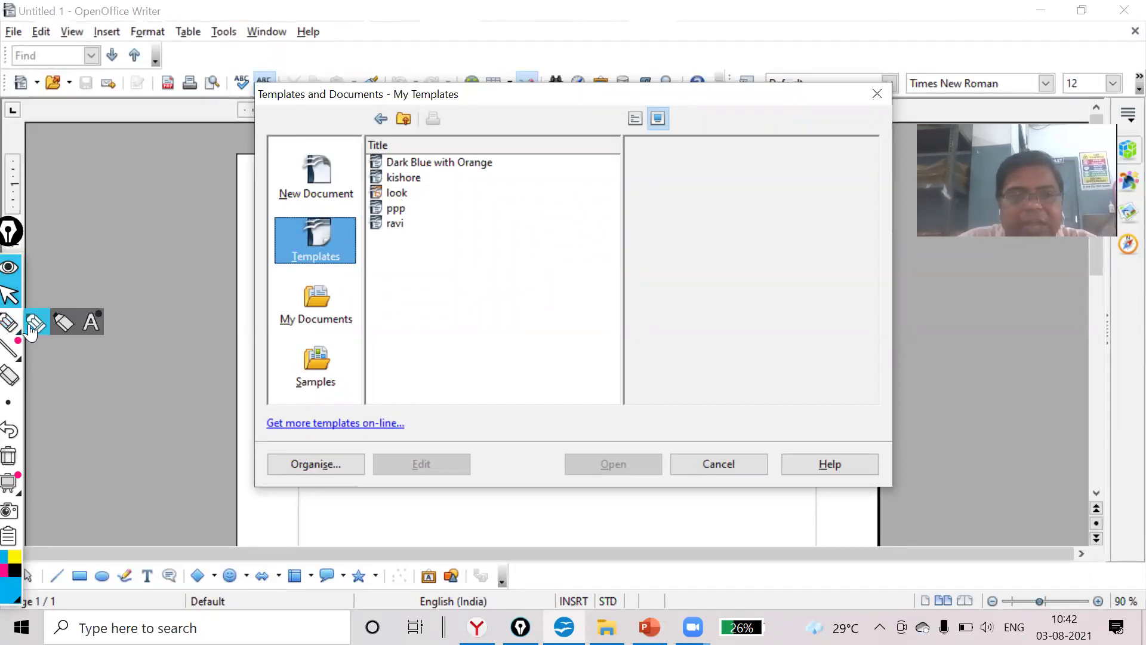
pyautogui.moveTo(758, 218); pyautogui.dragTo(855, 185)
pyautogui.moveTo(835, 244); pyautogui.dragTo(916, 220)
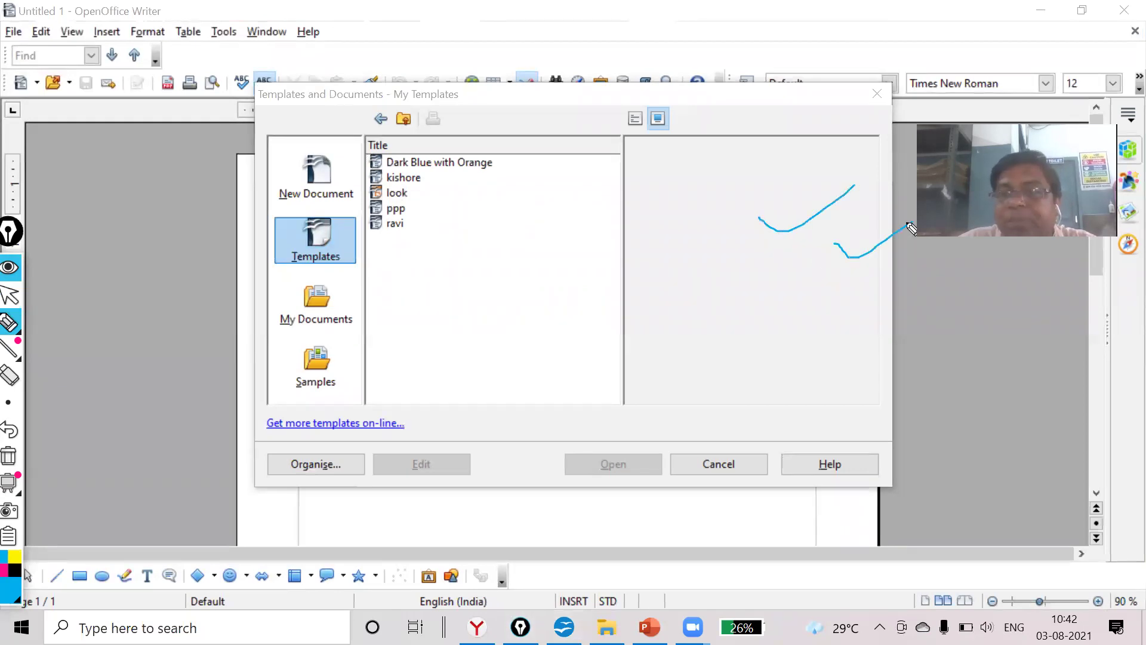
# - Open the 'look' template as a new document
pyautogui.click(9, 299)
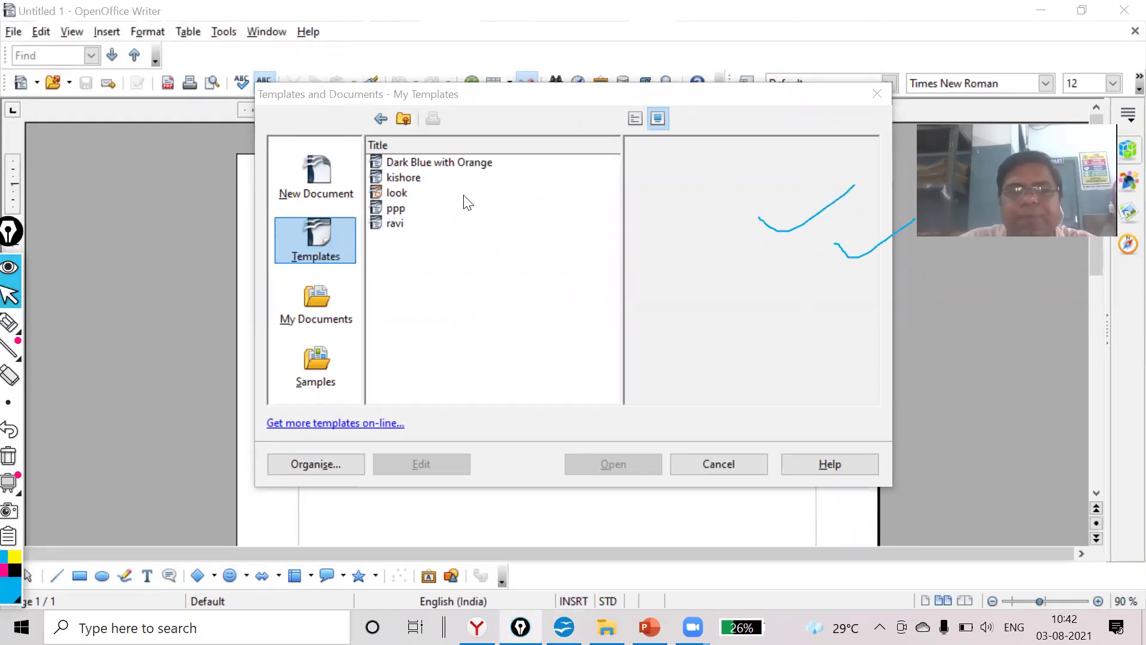
pyautogui.click(391, 193)
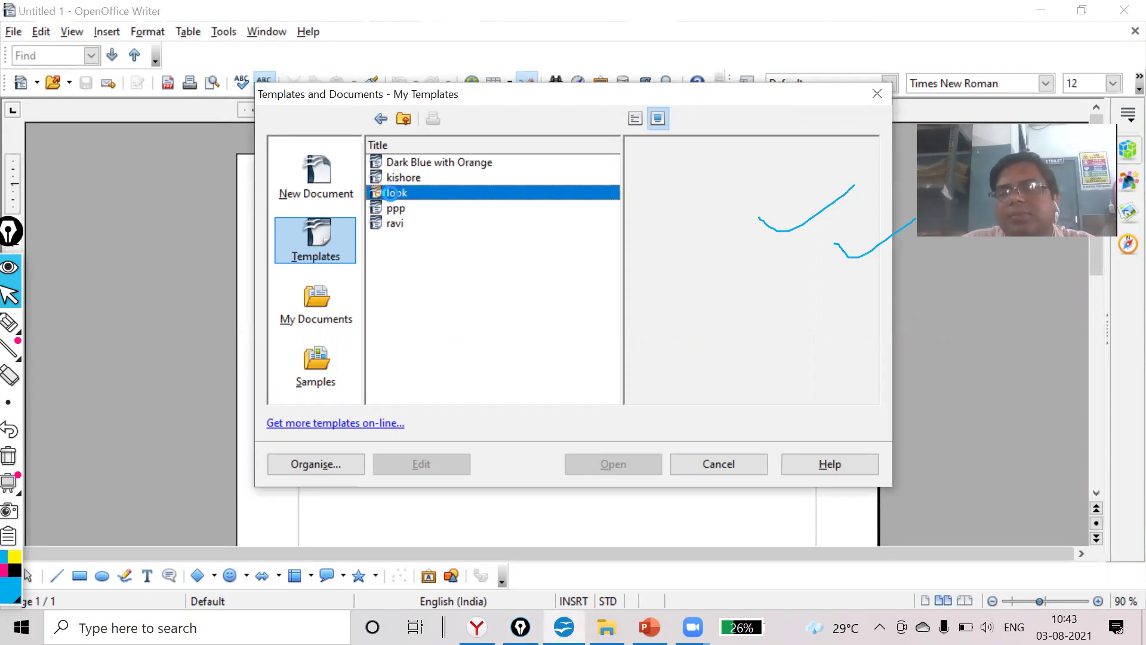
pyautogui.doubleClick(391, 193)
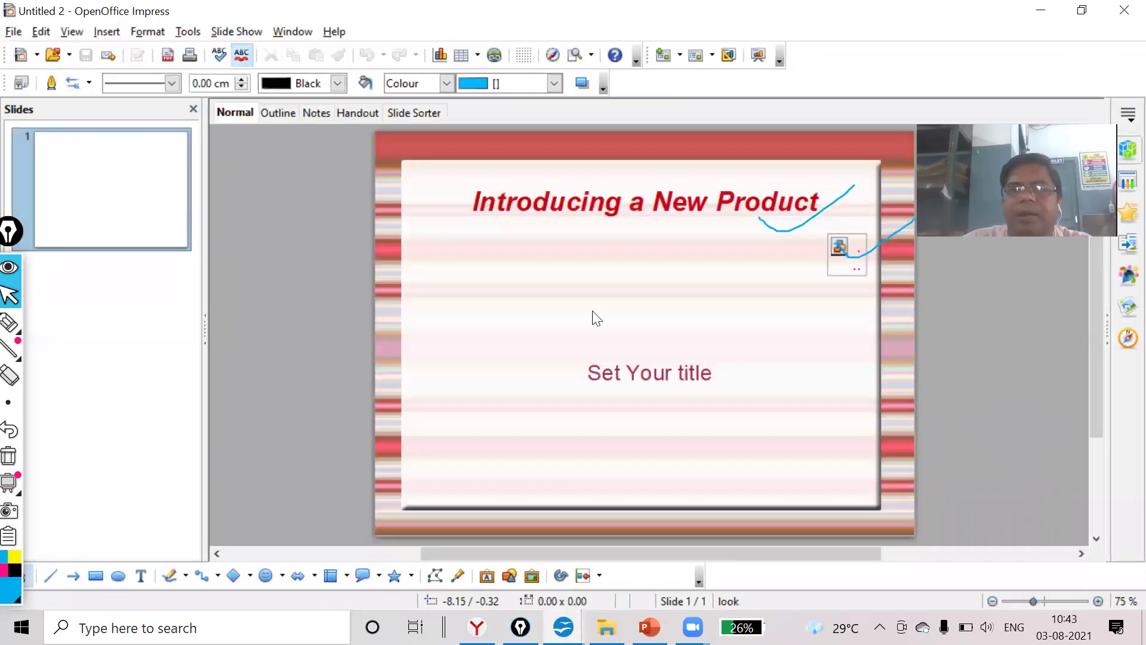
# - Reopen Templates and Documents, select the 'look' template, and close the dialog
pyautogui.click(13, 32)
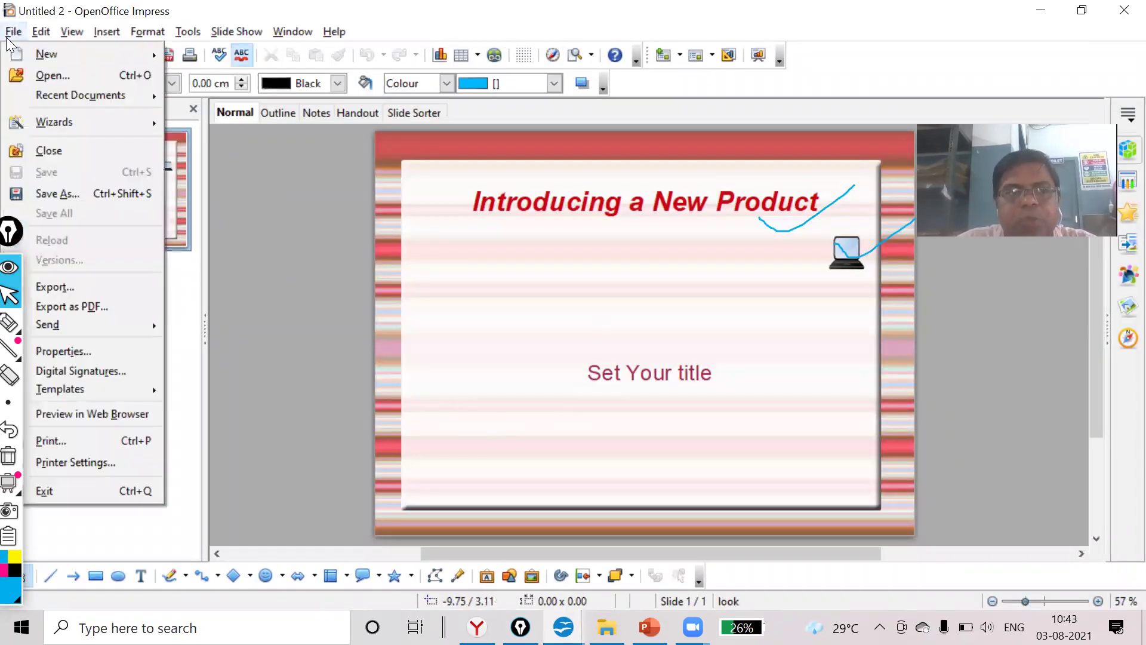
pyautogui.moveTo(63, 56)
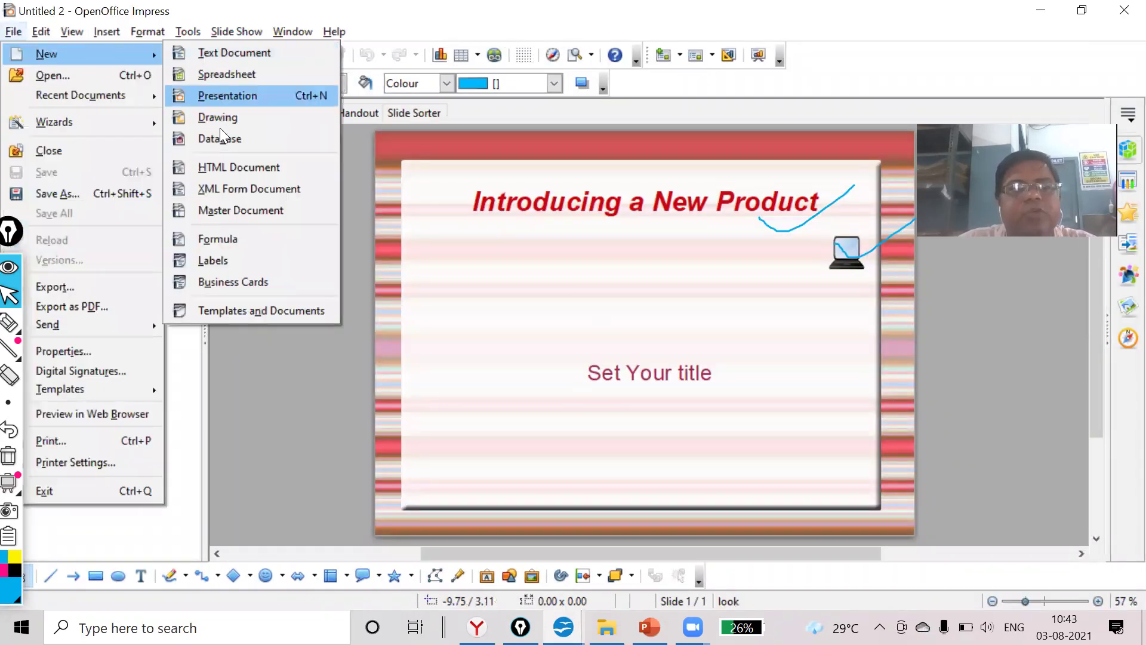
pyautogui.click(254, 311)
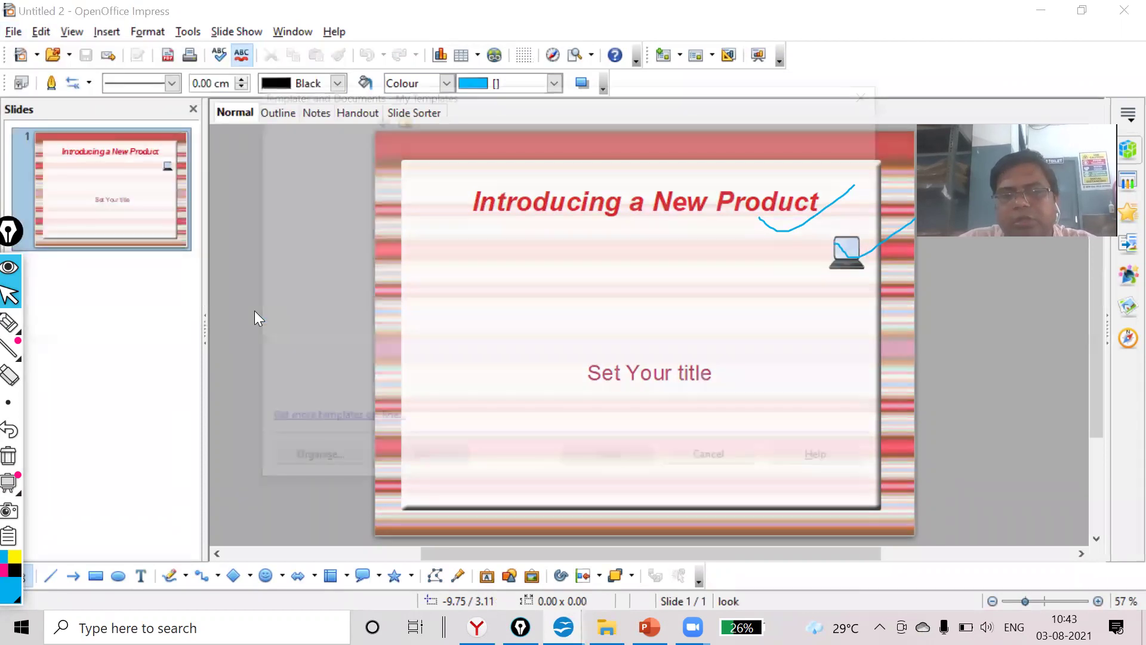
pyautogui.click(395, 192)
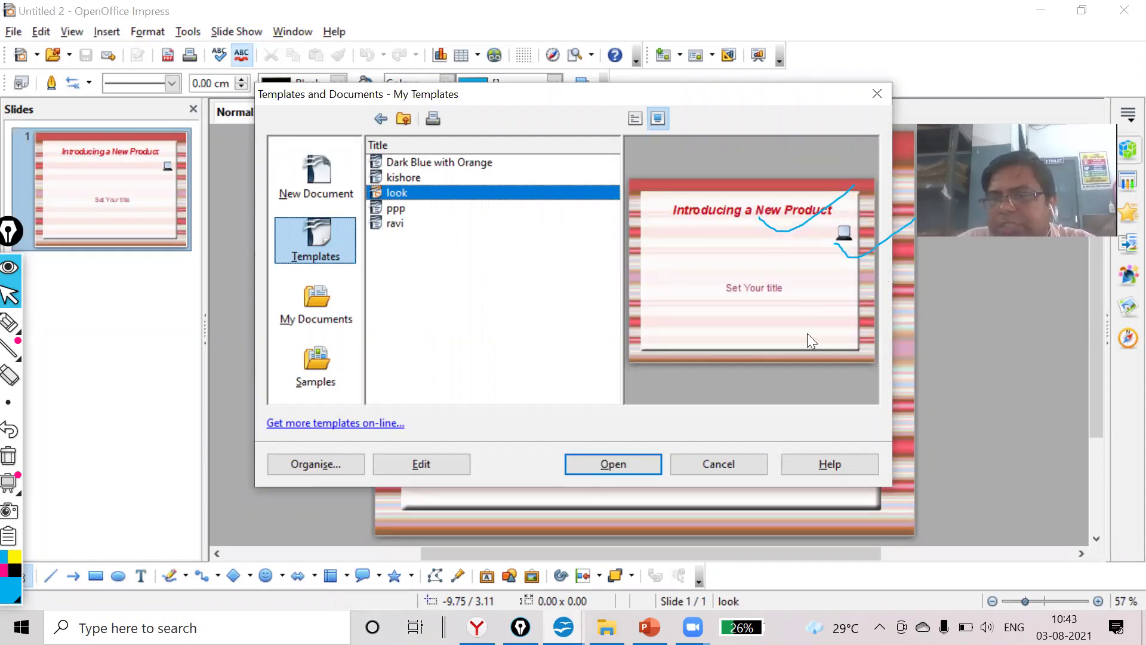
pyautogui.press('Return')
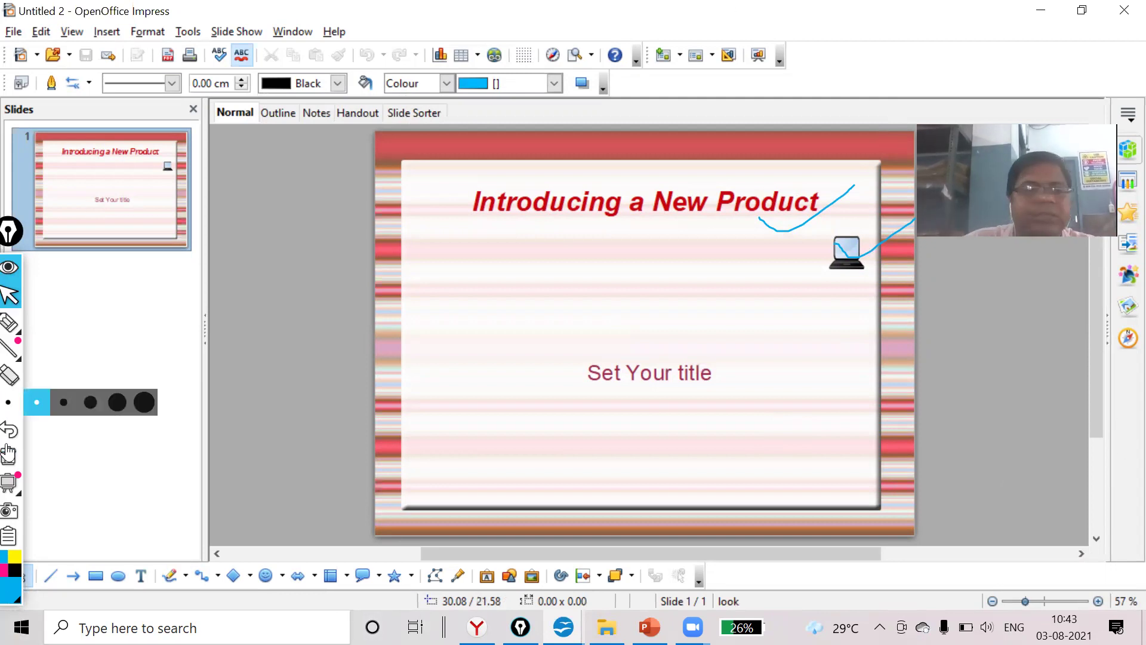
# - Clear all ink marks and return to the PowerPoint slides
pyautogui.click(7, 402)
pyautogui.click(8, 455)
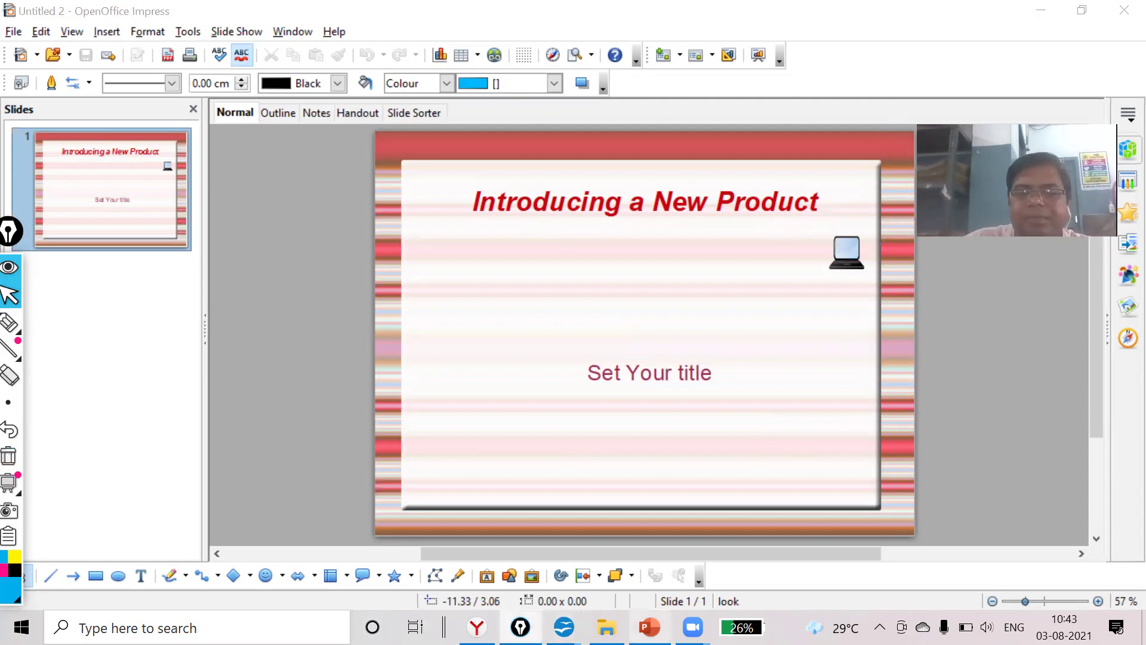
pyautogui.hotkey('alt', 'Tab')
# - Highlight the second point's asterisk and underline 'custom default' on slide 10
pyautogui.click(9, 323)
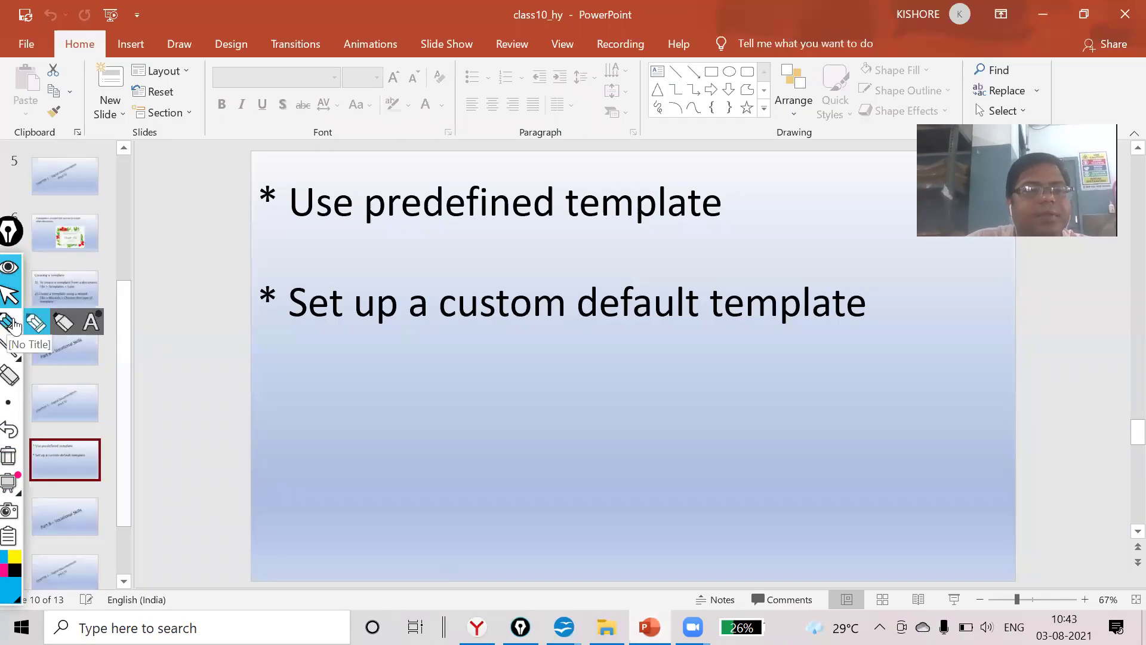
pyautogui.click(33, 325)
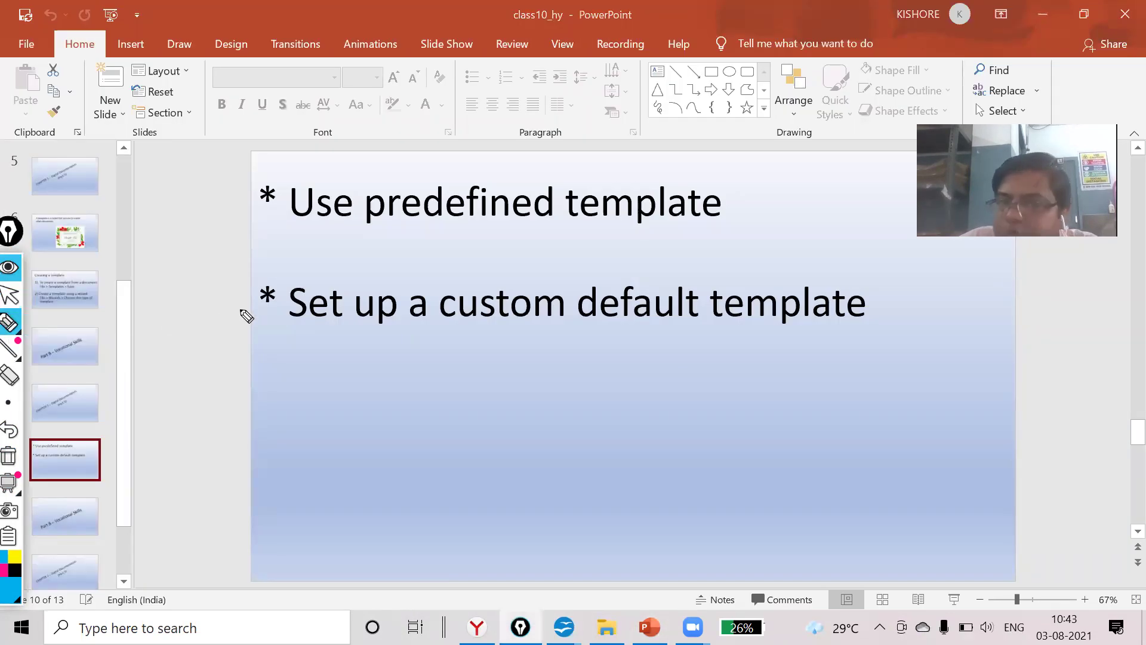
pyautogui.moveTo(241, 308); pyautogui.dragTo(319, 302)
pyautogui.moveTo(475, 349); pyautogui.dragTo(870, 315)
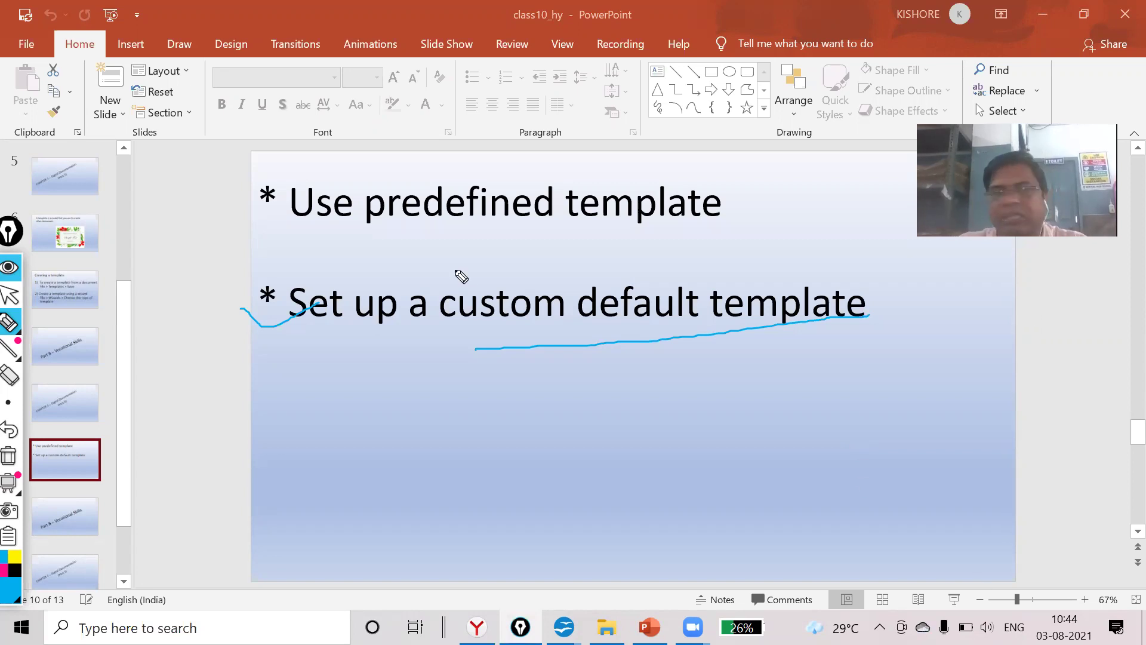
# - Erase the blue ink from slide 10
pyautogui.moveTo(12, 325)
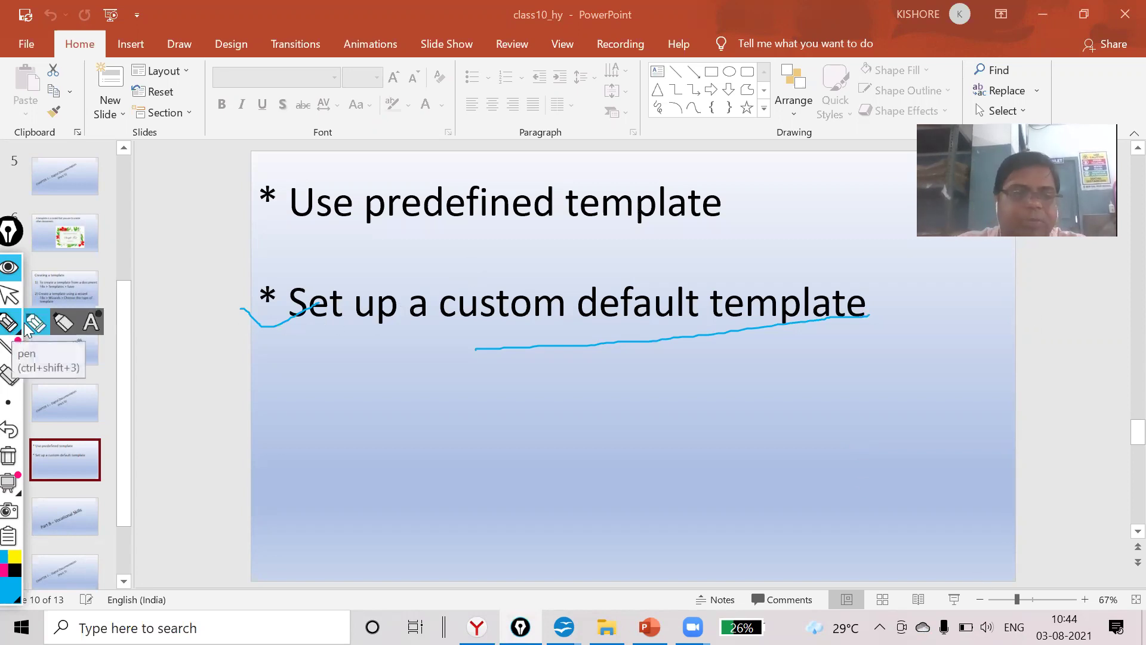
pyautogui.click(8, 455)
pyautogui.moveTo(8, 482)
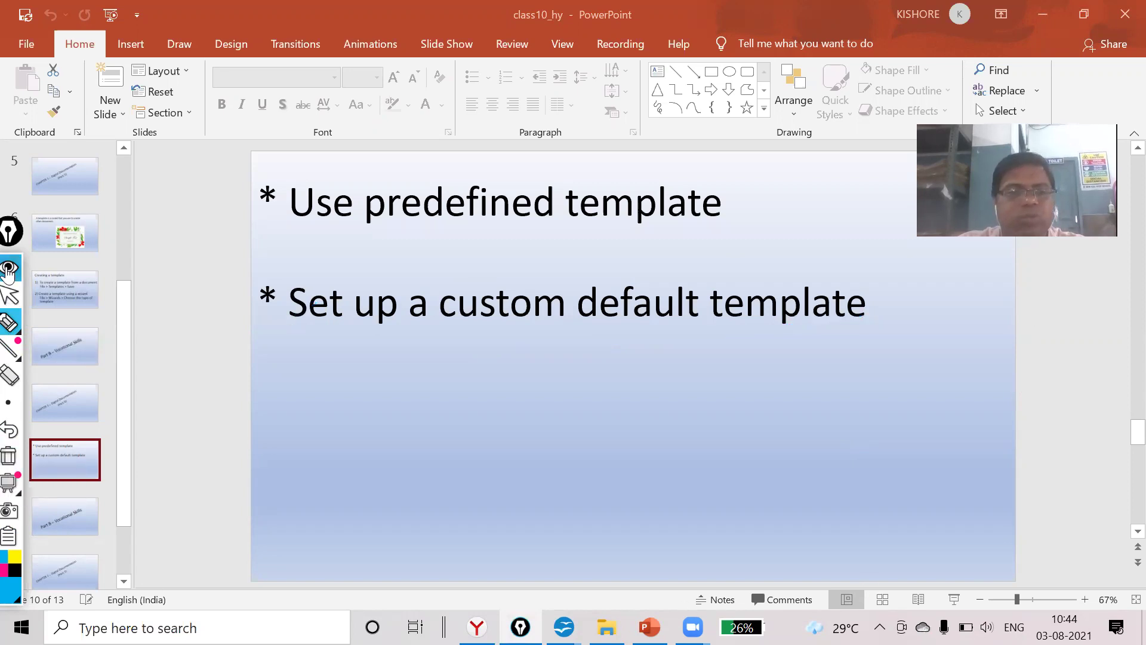
# - Switch to Untitled 1 and create a new blank text document
pyautogui.moveTo(8, 322)
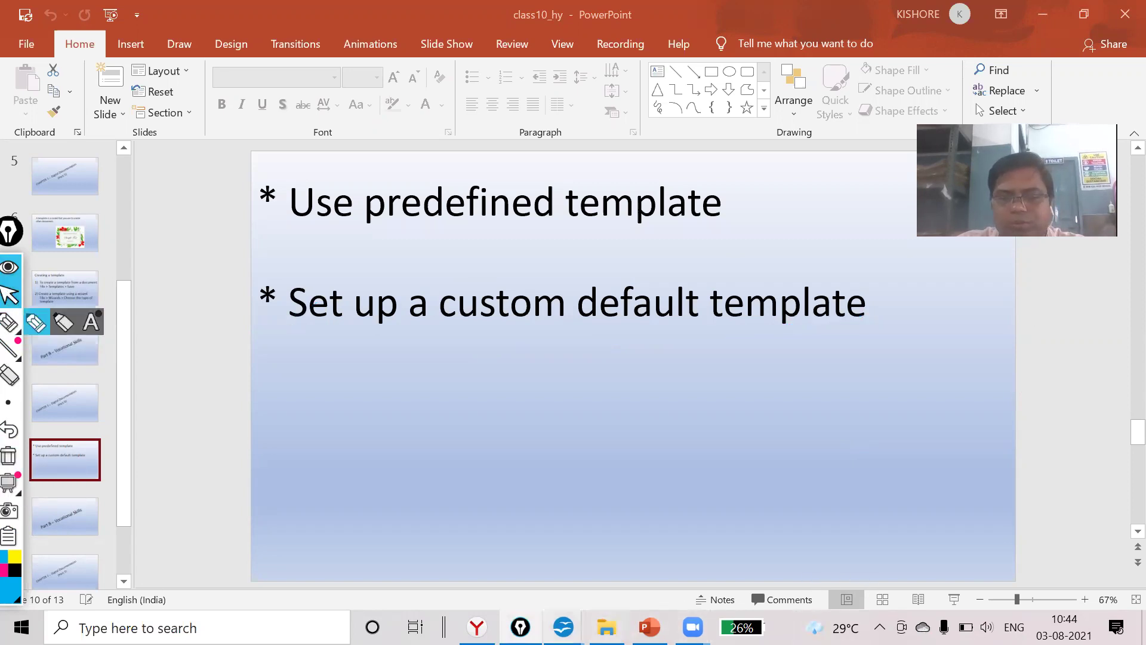
pyautogui.moveTo(563, 627)
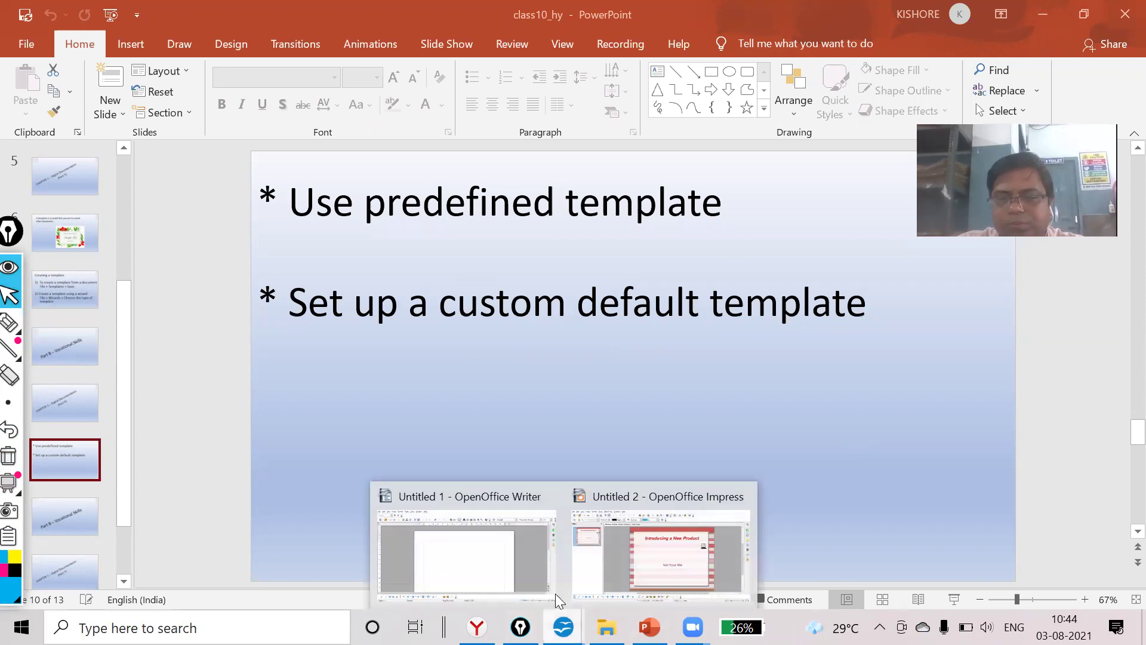
pyautogui.click(507, 556)
pyautogui.click(16, 36)
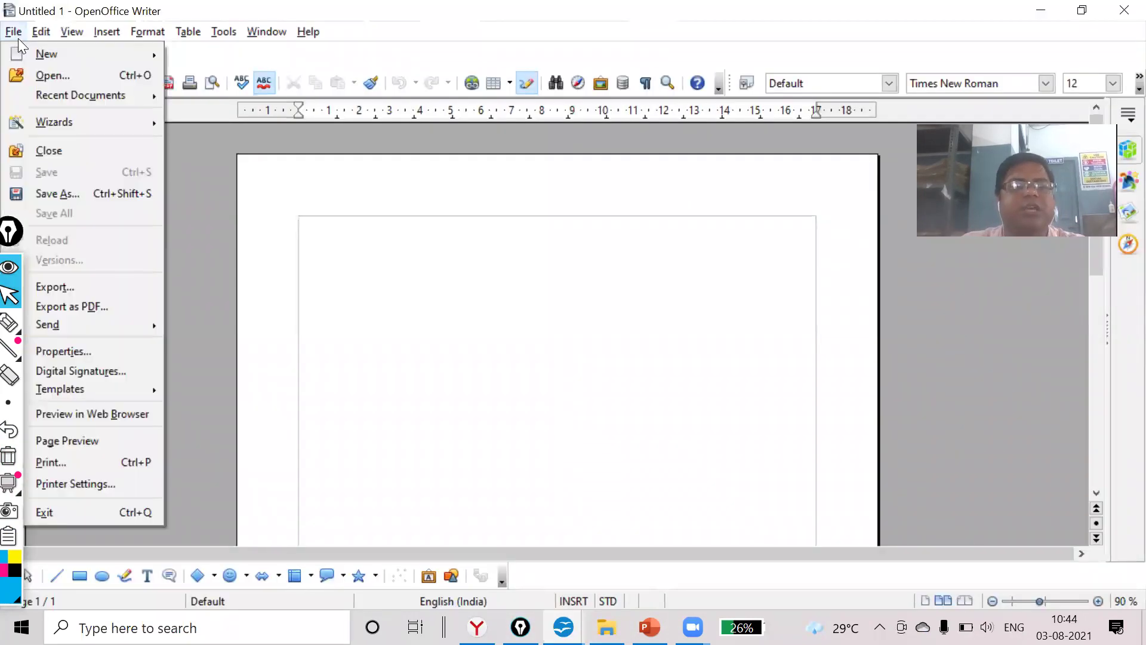
pyautogui.moveTo(80, 49)
pyautogui.click(214, 57)
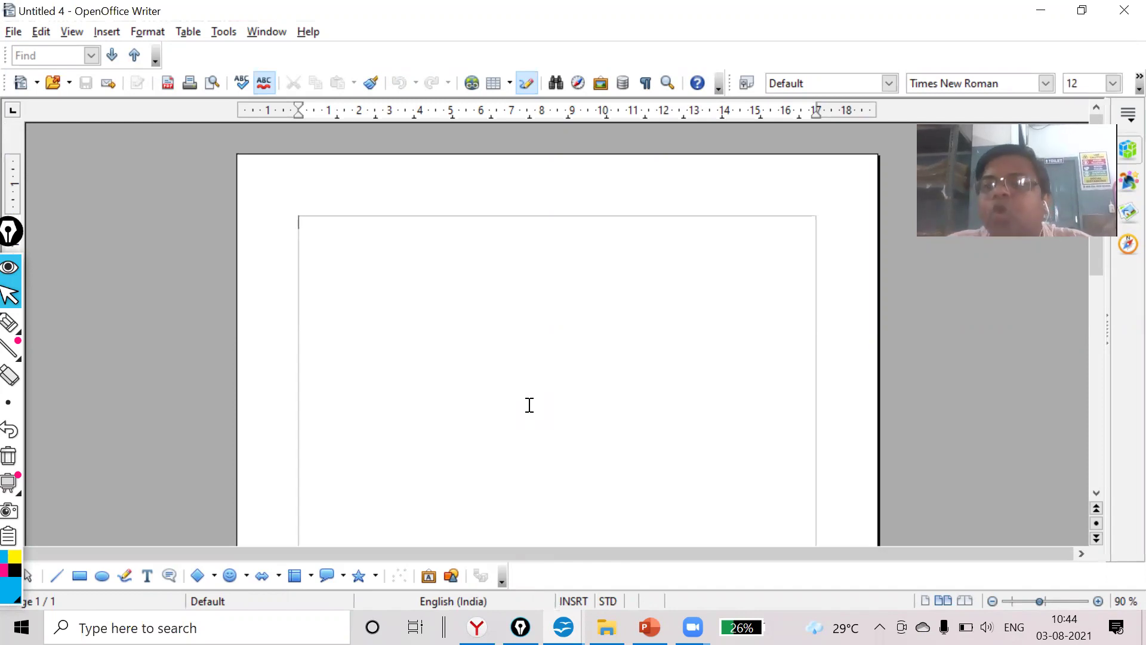
# - Close Untitled 4, Untitled 1 and the OpenOffice Impress presentation
pyautogui.click(1121, 6)
pyautogui.click(1122, 6)
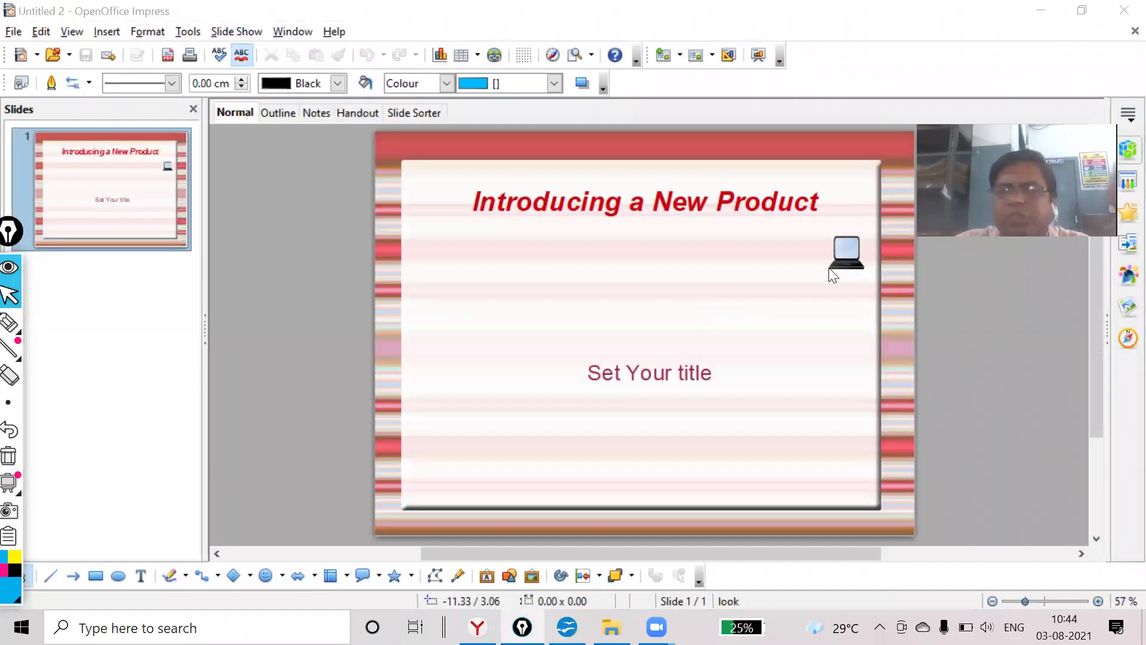
pyautogui.click(1124, 10)
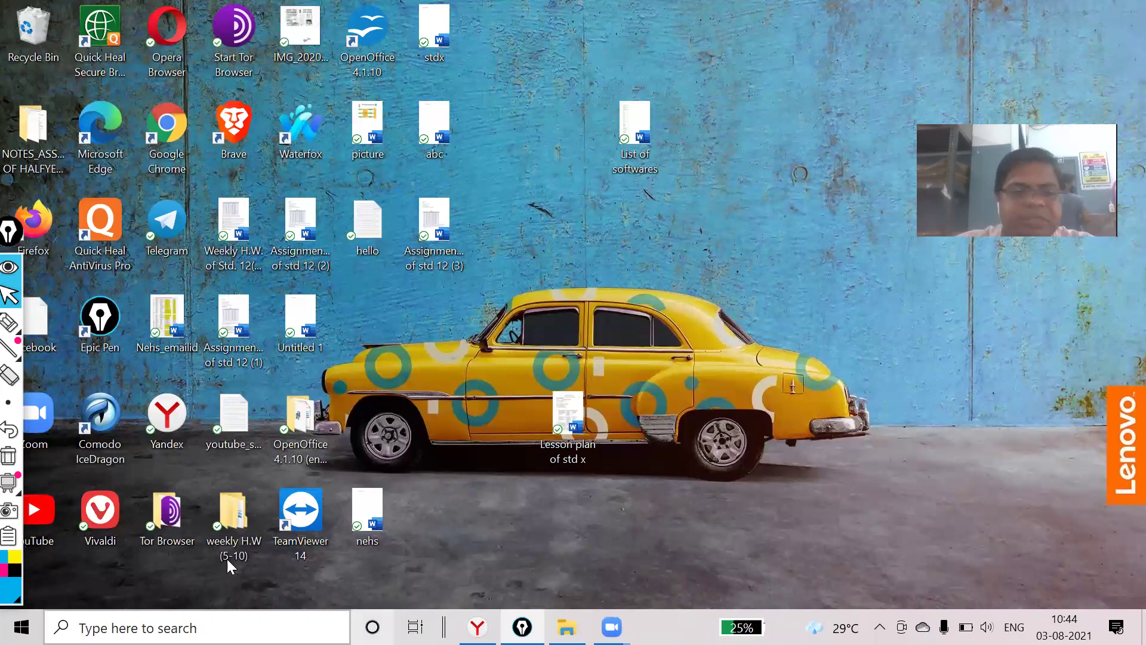
# - Launch OpenOffice from a Windows search for 'open' and start a new Text Document
pyautogui.moveTo(567, 627)
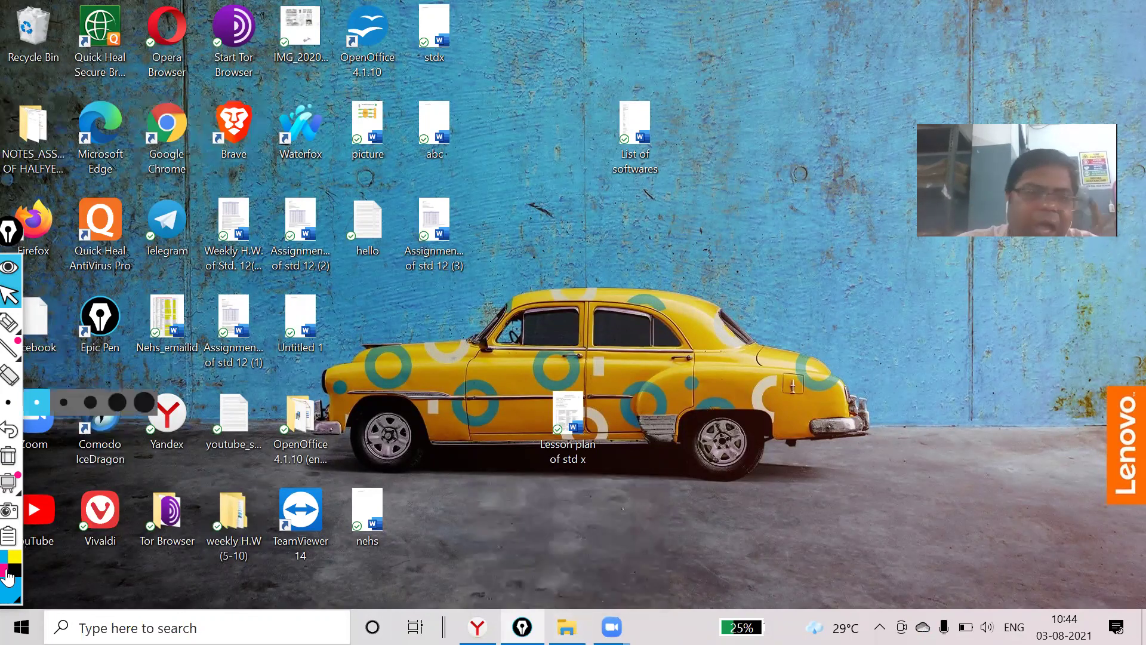
pyautogui.click(176, 627)
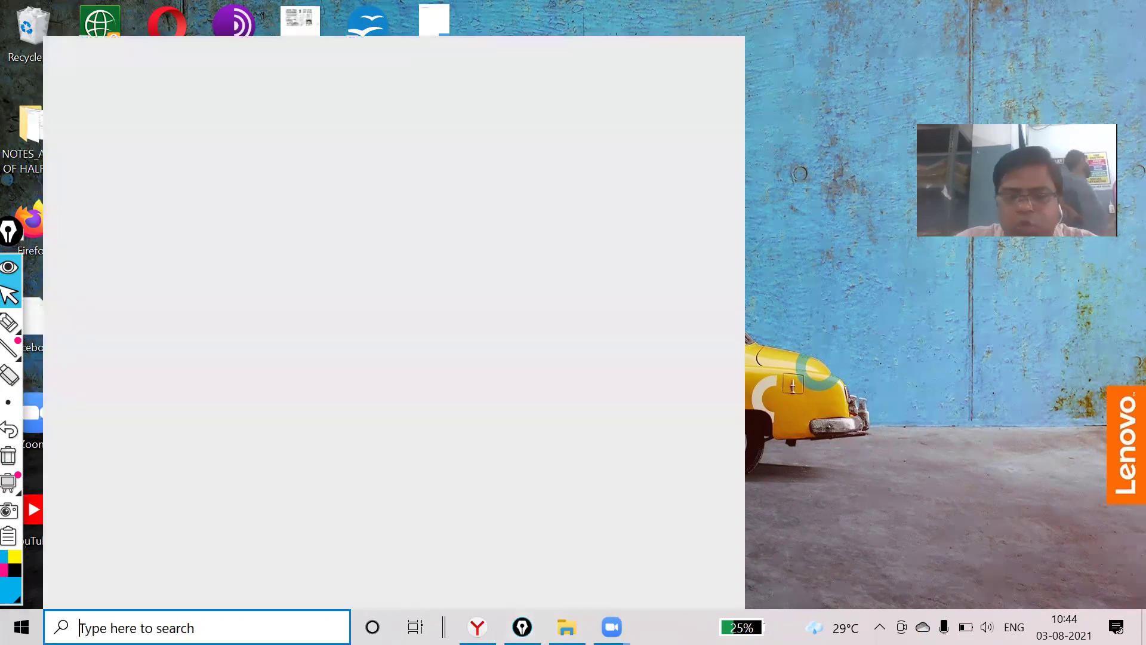
pyautogui.write('open')
pyautogui.click(258, 117)
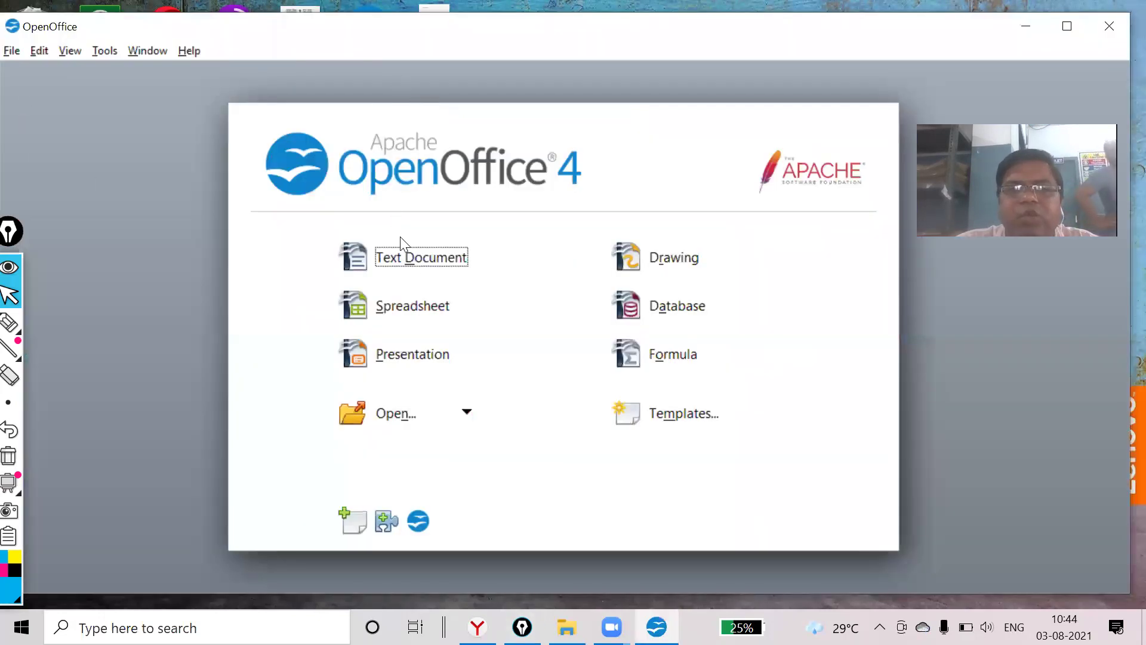
pyautogui.click(409, 263)
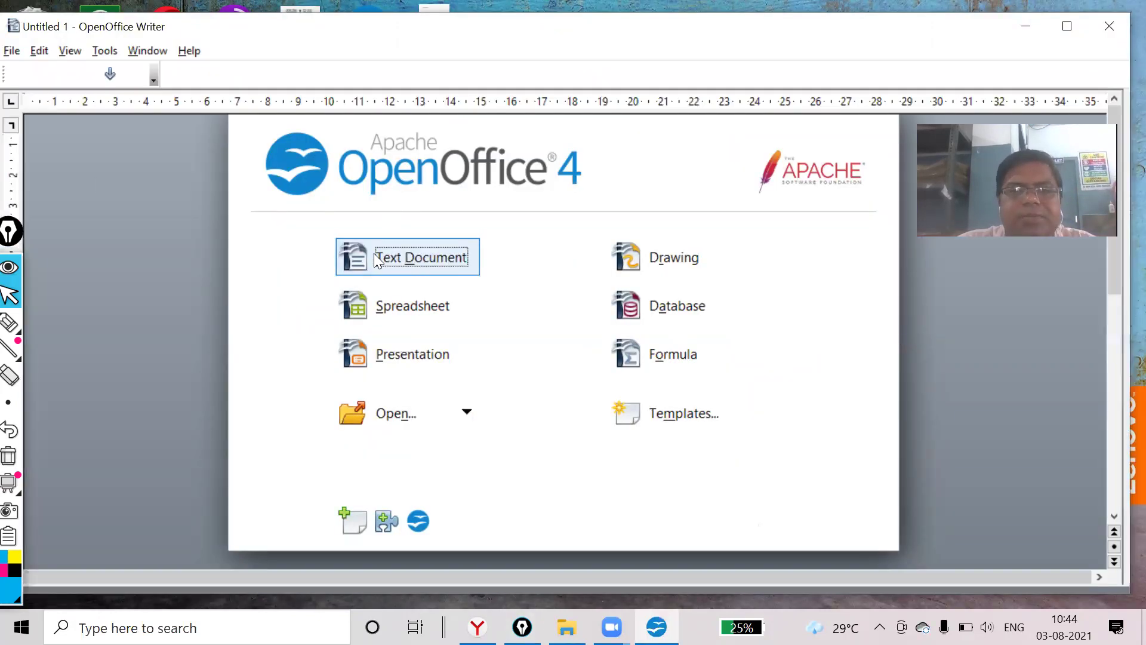
# - Open the Templates and Documents window from File > New
pyautogui.click(19, 48)
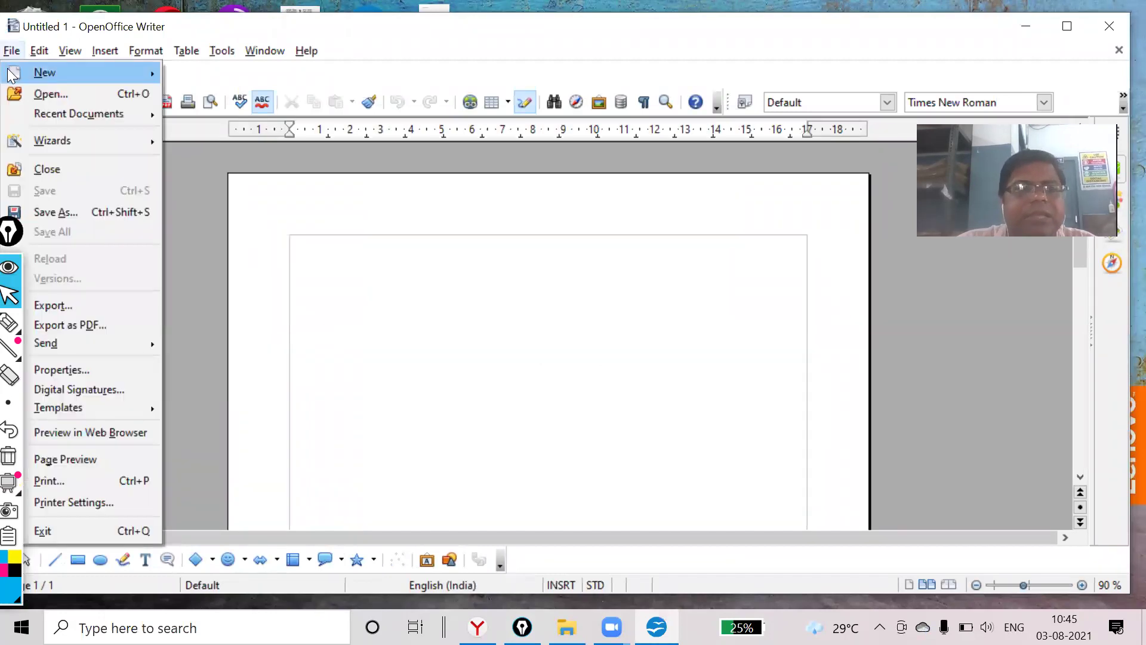
pyautogui.moveTo(24, 73)
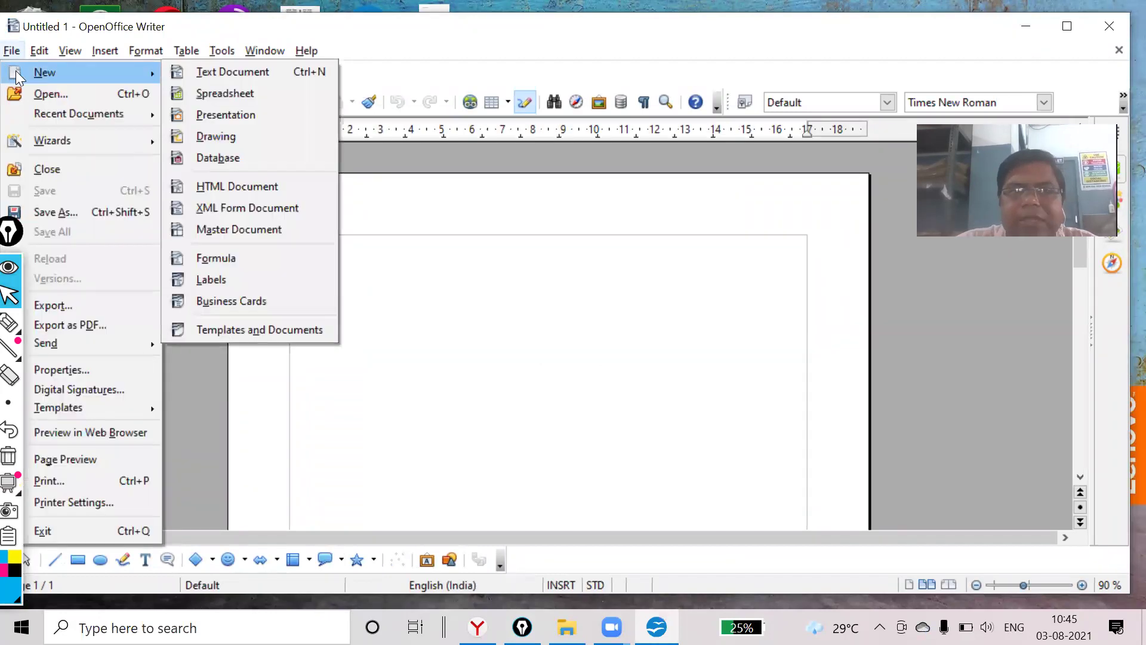
pyautogui.click(262, 335)
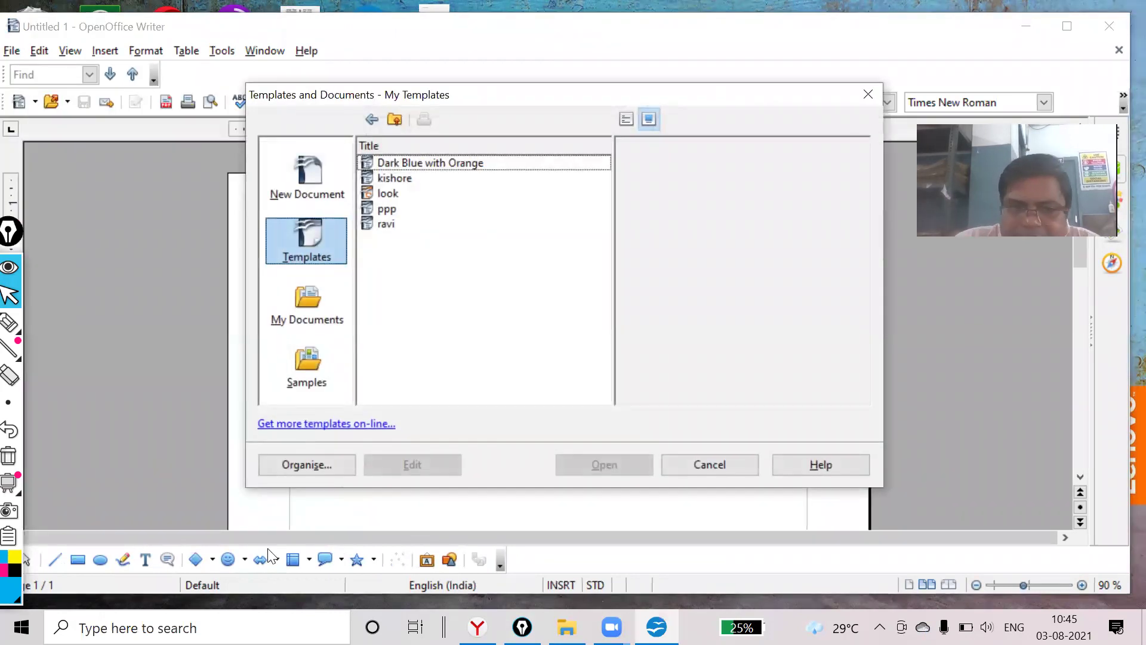
pyautogui.click(301, 468)
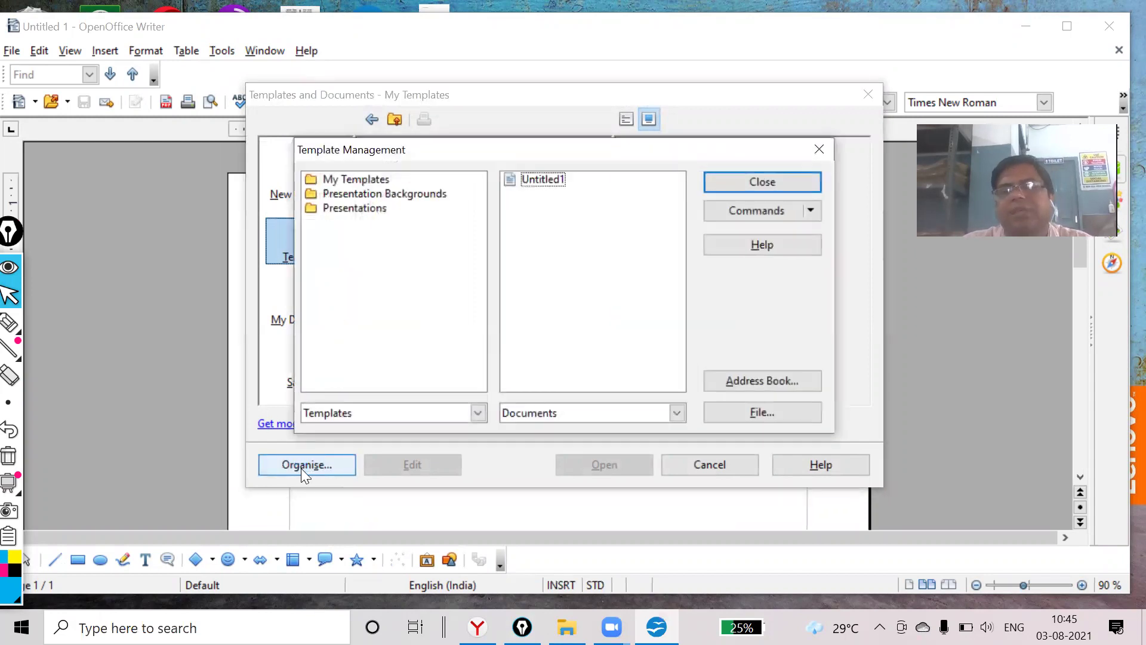
pyautogui.doubleClick(341, 179)
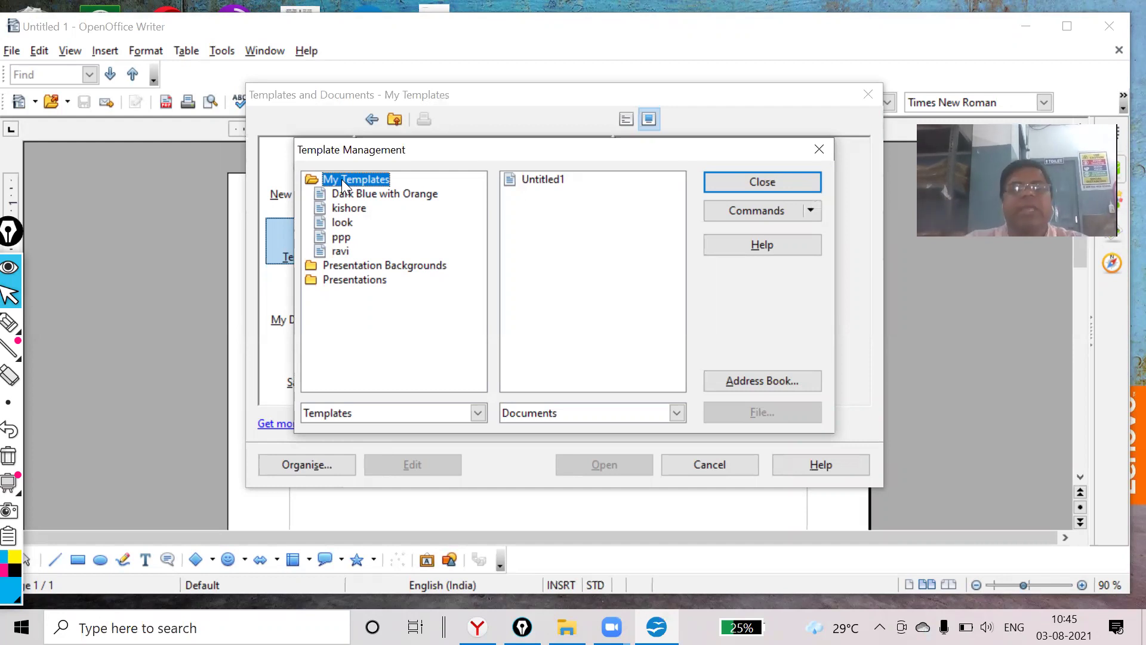
pyautogui.click(344, 212)
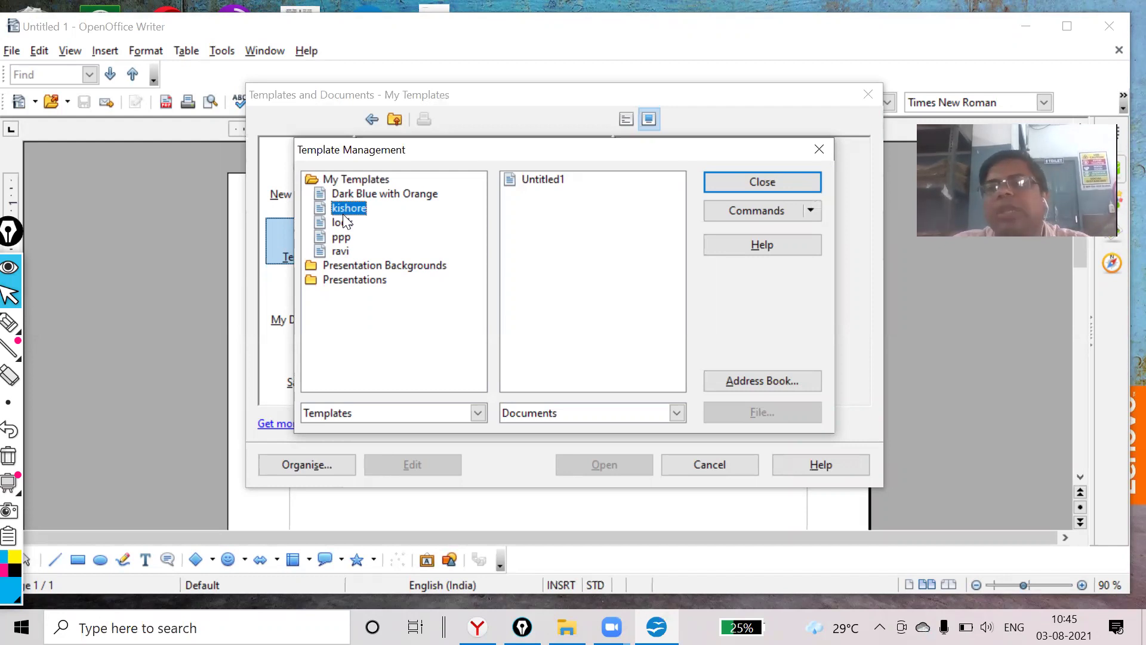
pyautogui.click(820, 148)
# - Create a new document from the kishore template, then close it with Ctrl+W
pyautogui.click(869, 94)
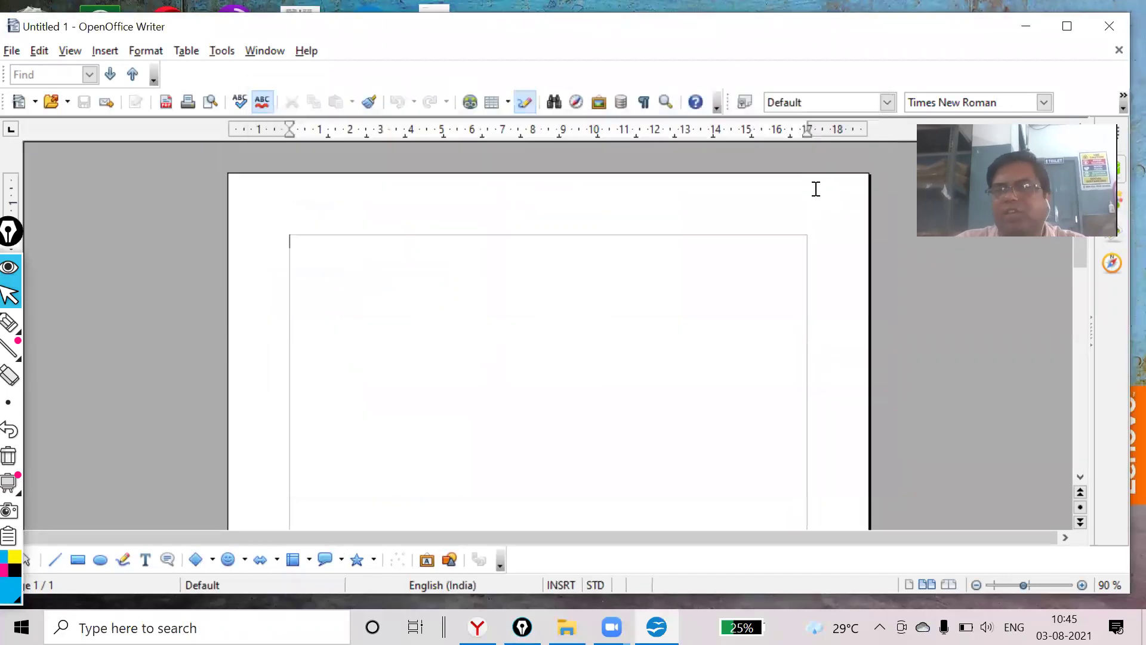
pyautogui.click(12, 50)
pyautogui.moveTo(92, 71)
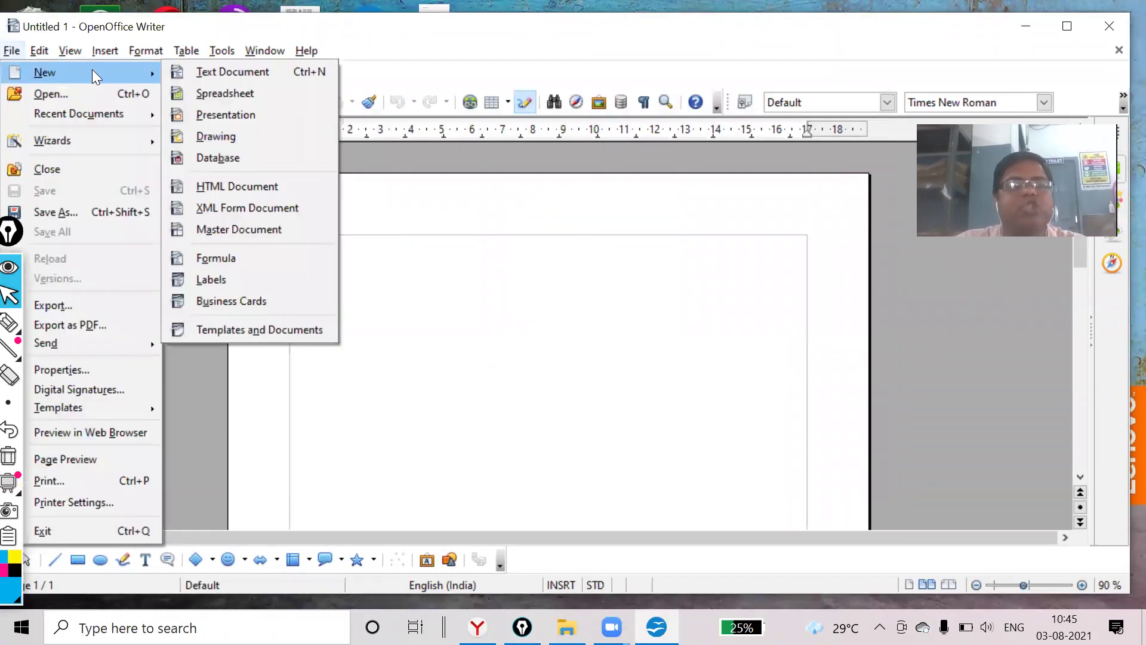
pyautogui.click(249, 330)
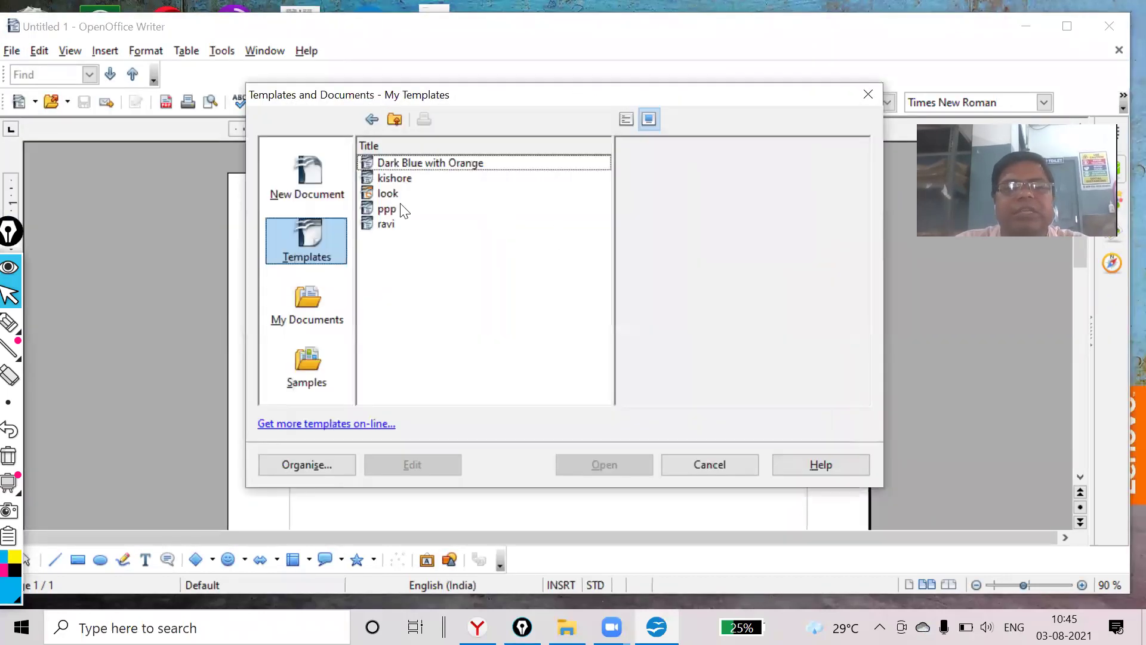
pyautogui.doubleClick(389, 180)
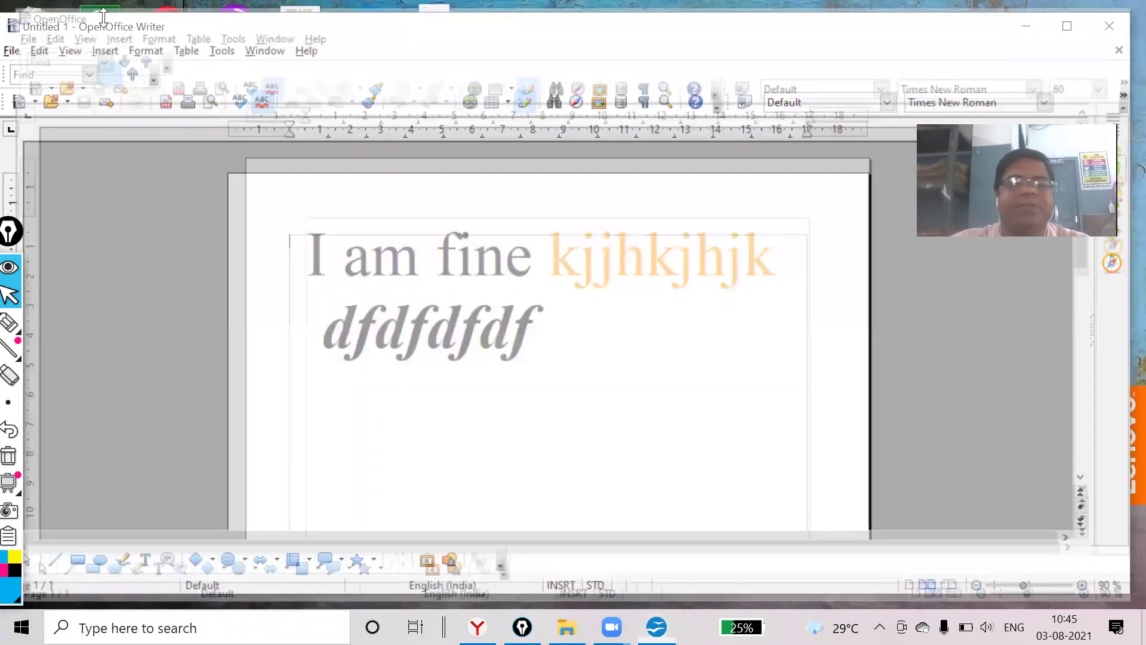
pyautogui.hotkey('ctrl', 'w')
# - Open Template Management, expand My Templates and select kishore
pyautogui.click(10, 53)
pyautogui.moveTo(45, 73)
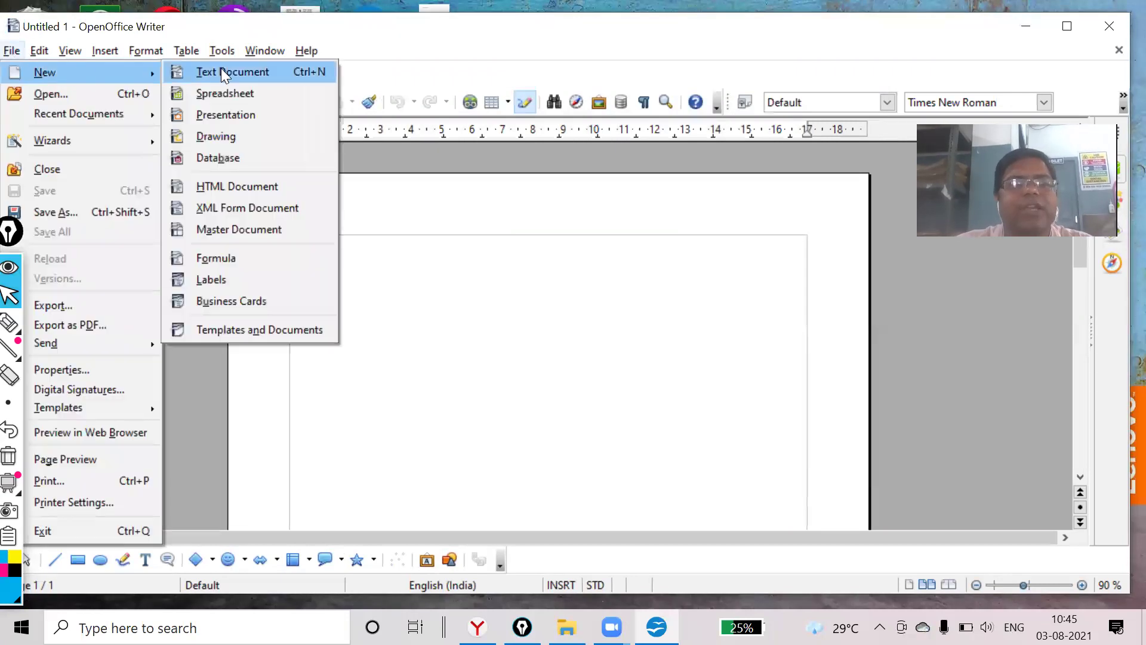
pyautogui.click(263, 332)
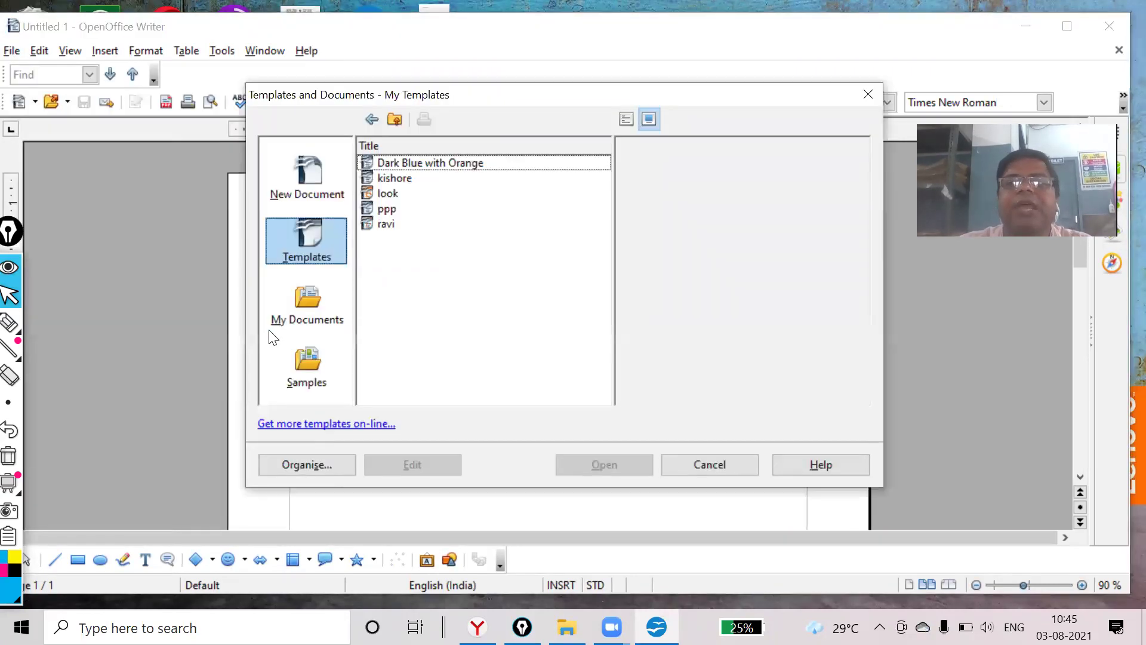
pyautogui.click(320, 464)
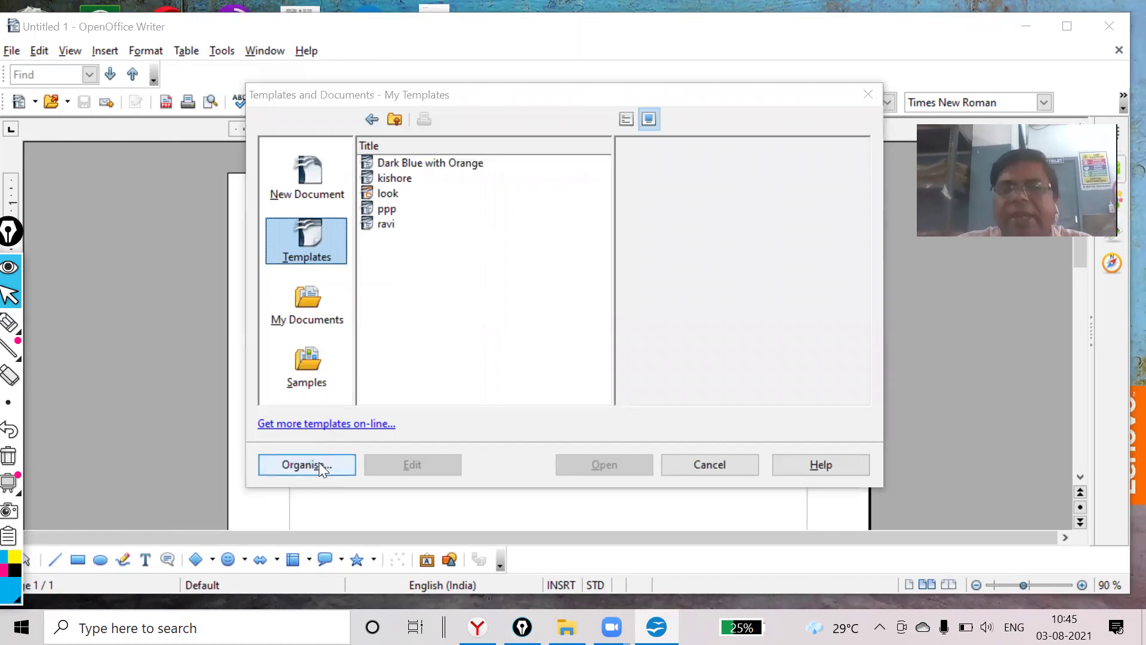
pyautogui.doubleClick(342, 180)
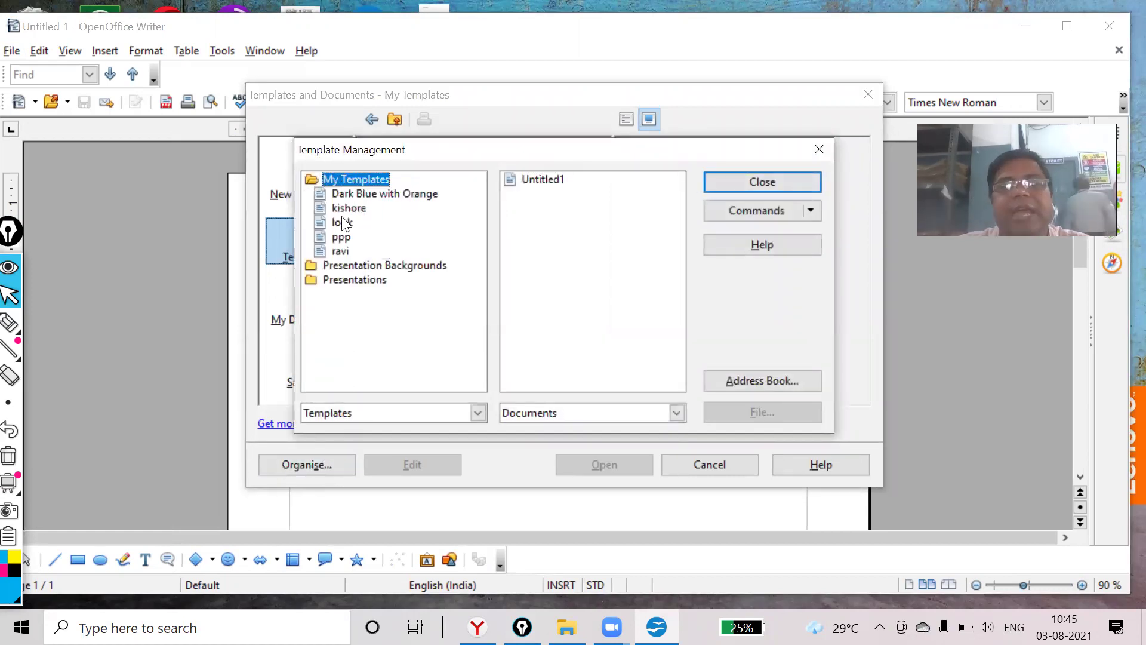
pyautogui.click(341, 208)
pyautogui.moveTo(567, 627)
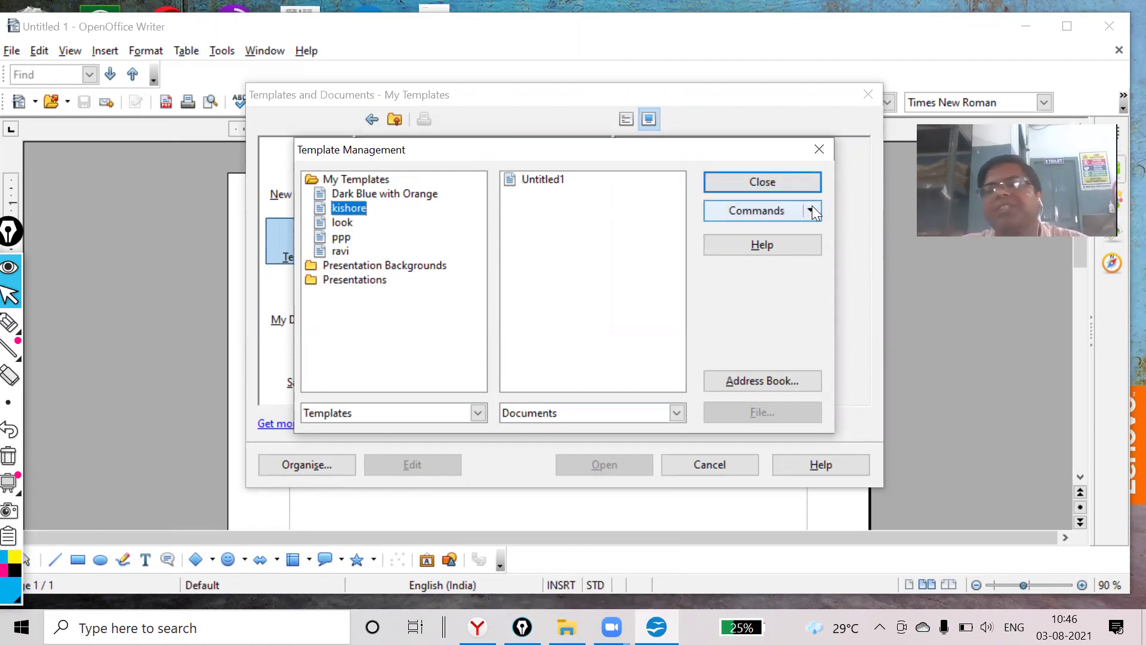
# - Draw an attention mark beside the template actions with the annotation pen
pyautogui.click(37, 326)
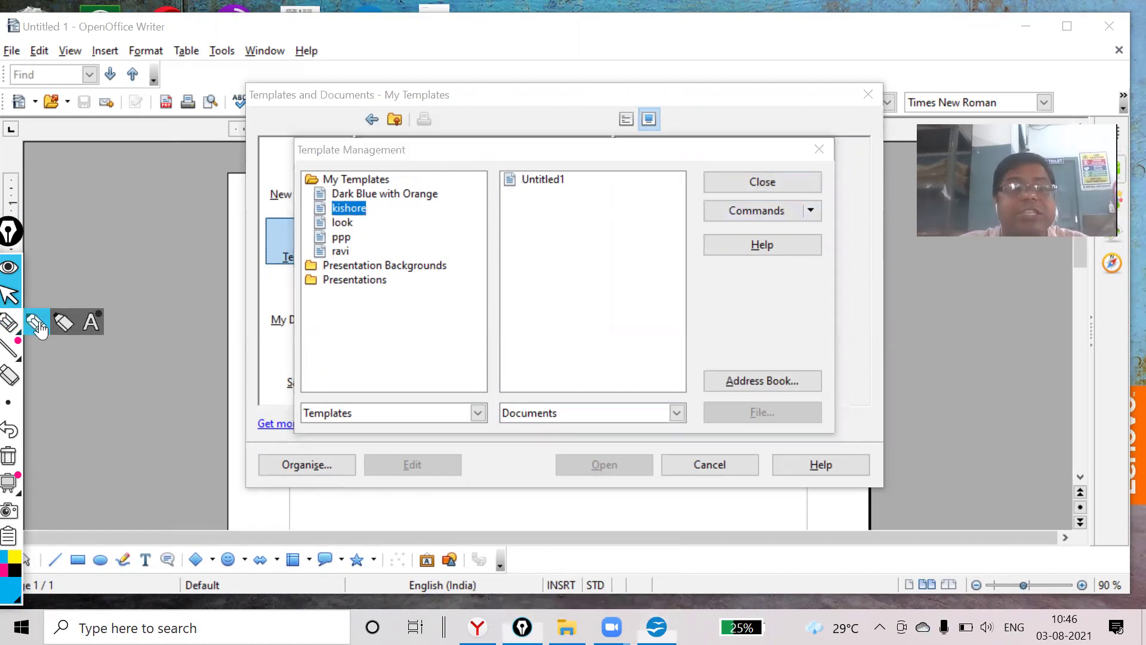
pyautogui.moveTo(834, 205)
pyautogui.mouseDown()
pyautogui.moveTo(818, 196)
pyautogui.moveTo(799, 228)
pyautogui.moveTo(837, 206)
pyautogui.moveTo(828, 195)
pyautogui.moveTo(824, 289)
pyautogui.moveTo(837, 303)
pyautogui.moveTo(850, 282)
pyautogui.mouseUp()
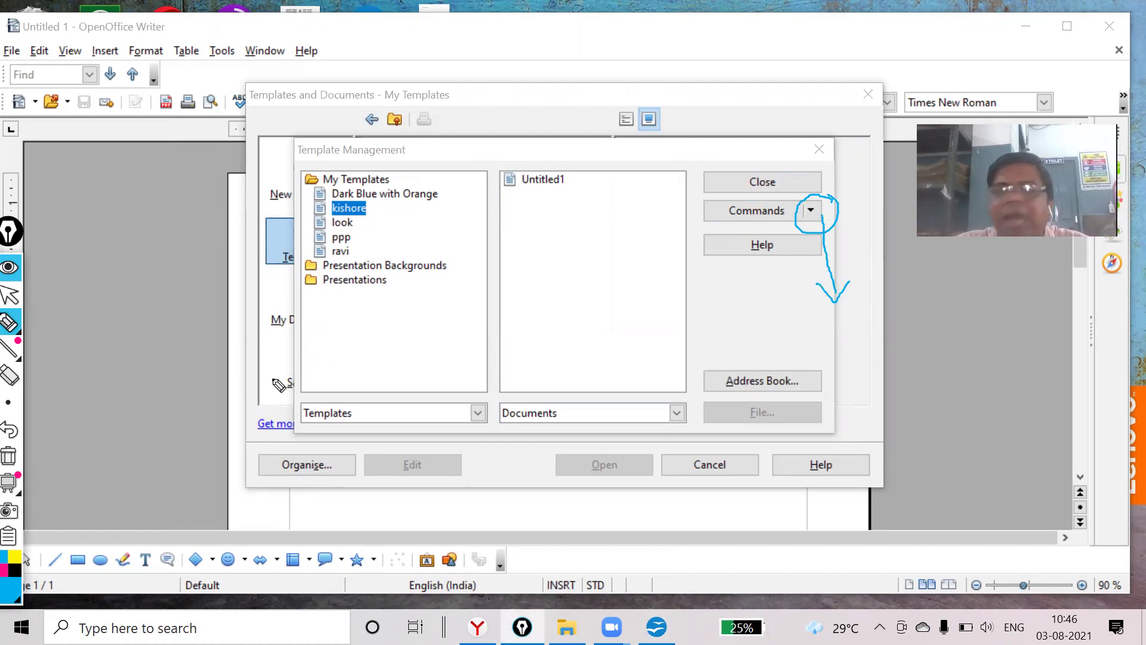
pyautogui.click(9, 296)
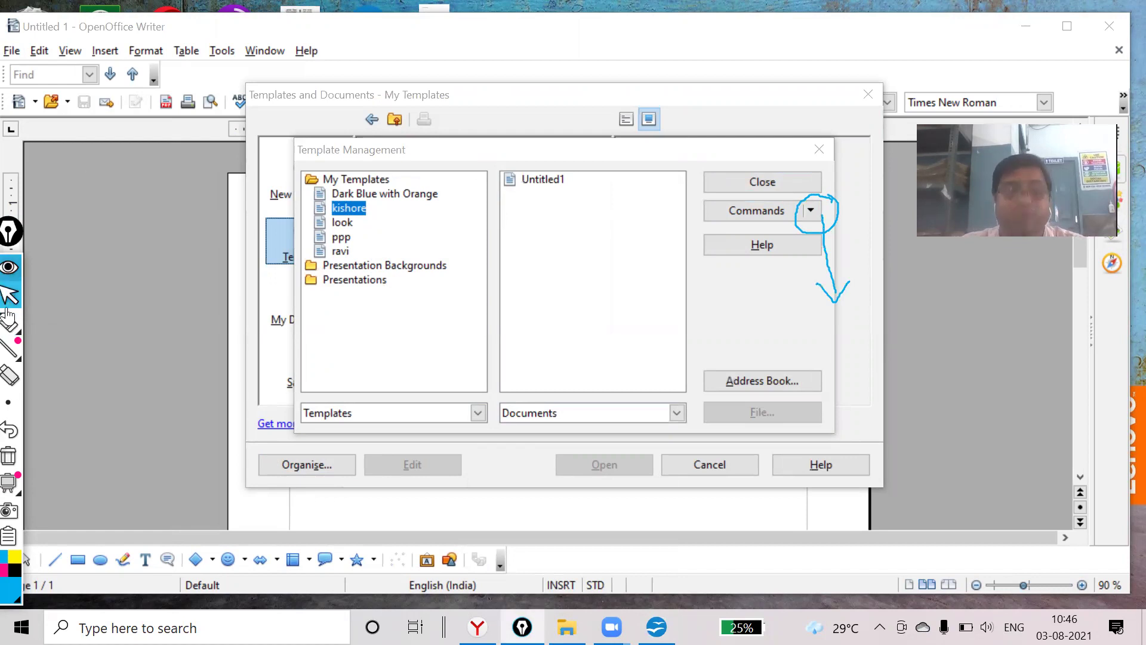
pyautogui.click(8, 319)
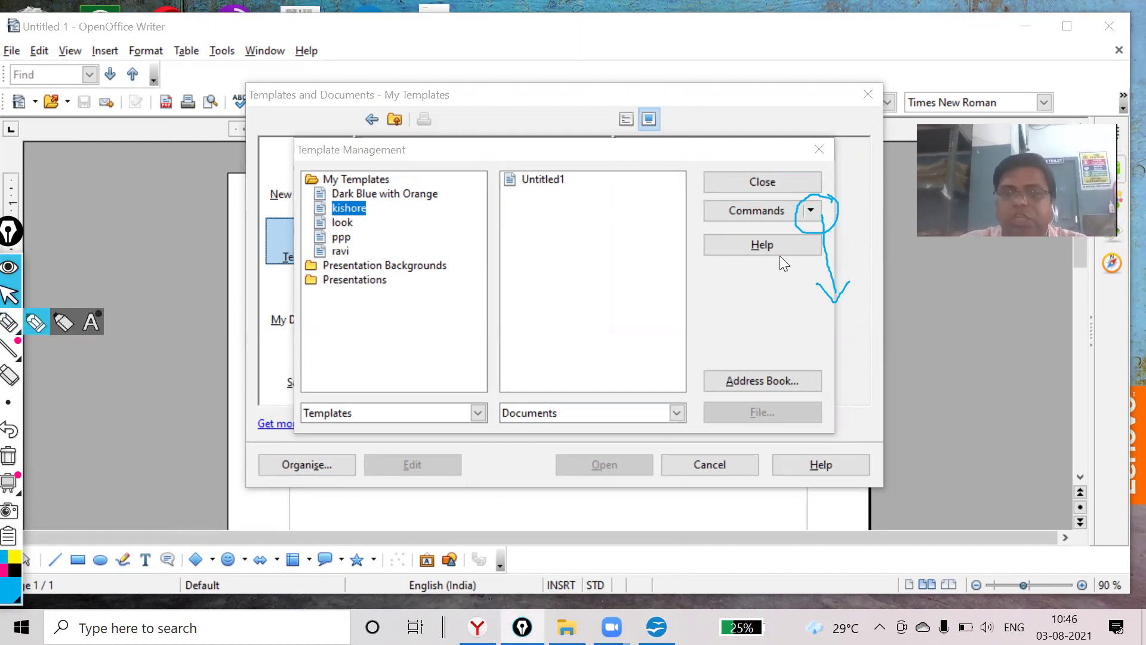
# - Set kishore as the default template via Commands, then close Template Management
pyautogui.click(814, 209)
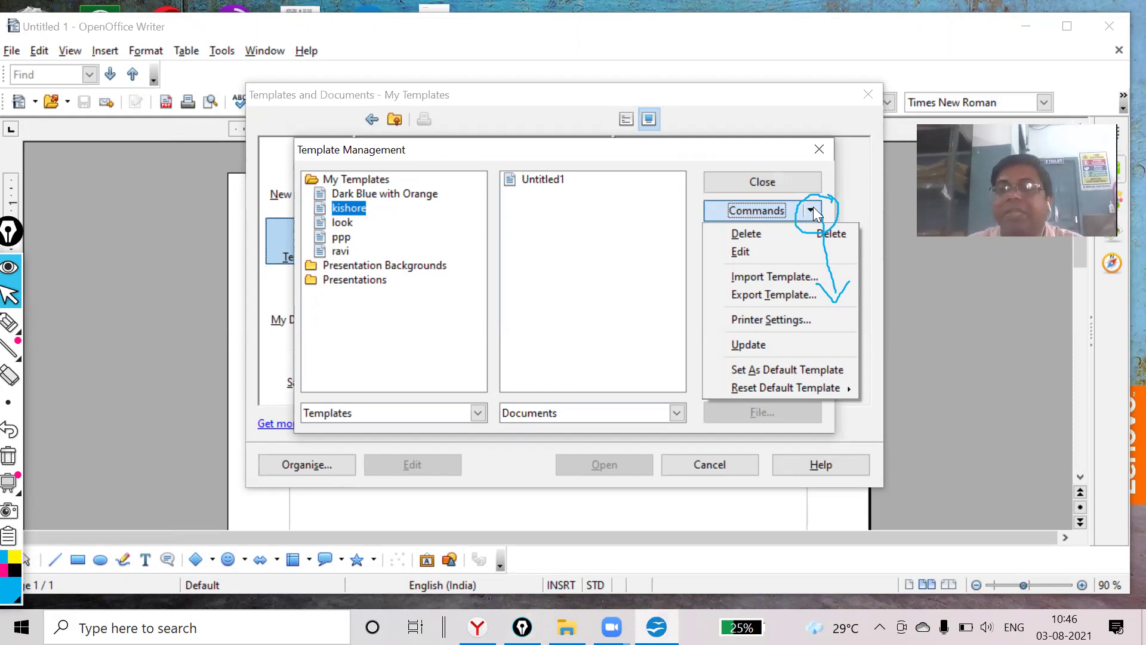
pyautogui.click(795, 370)
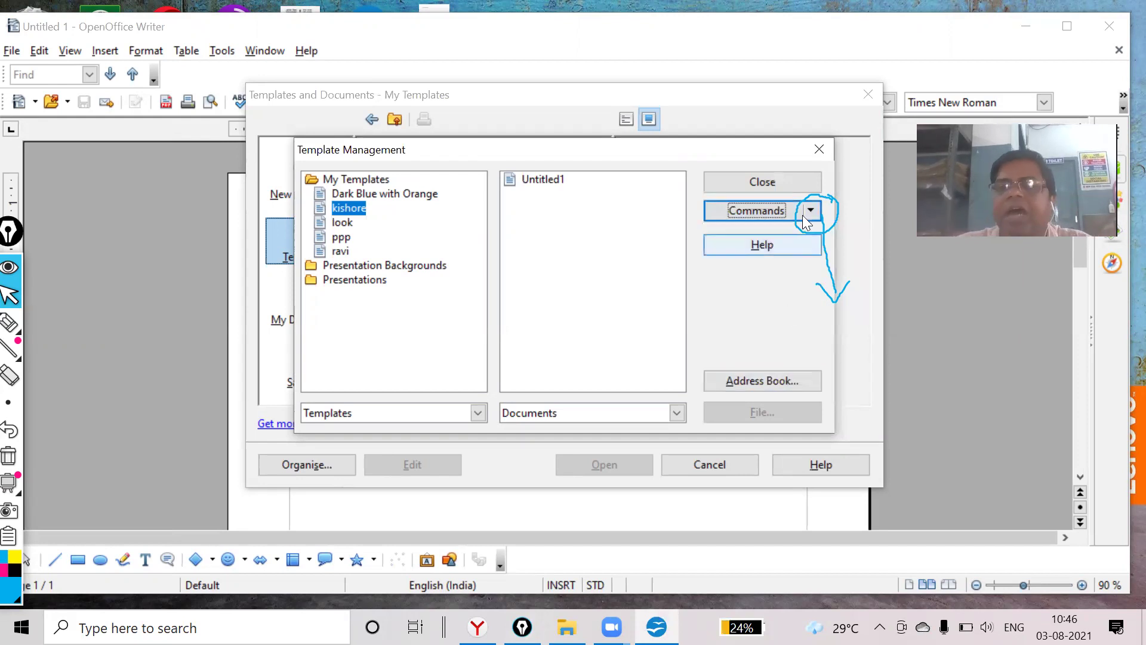
pyautogui.click(824, 149)
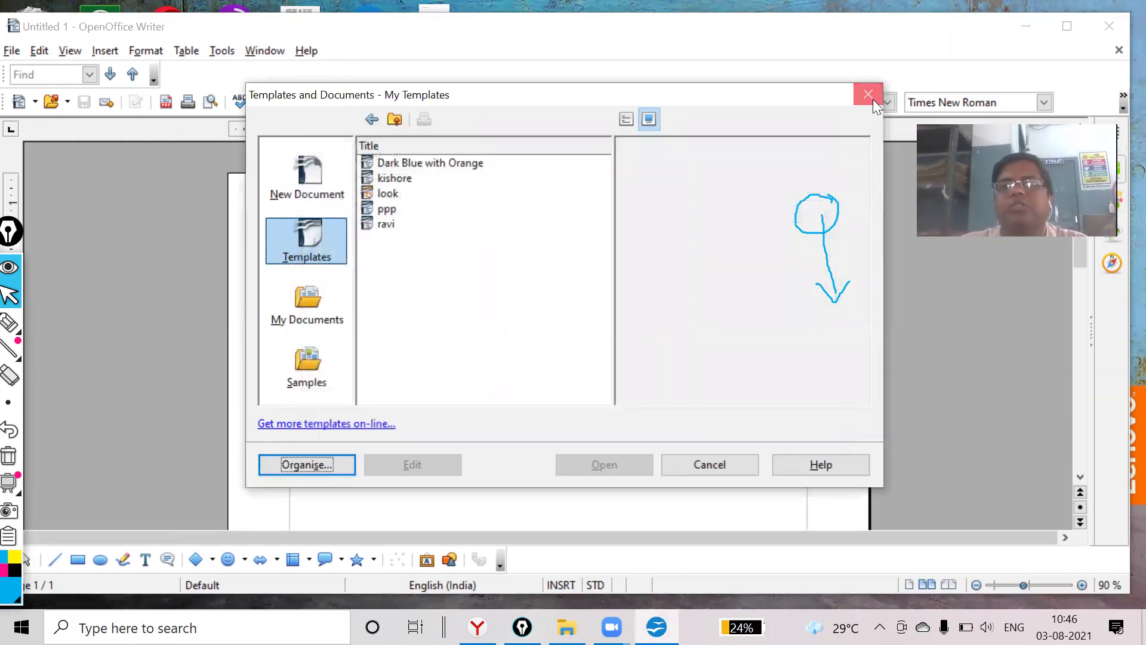
# - Create a new text document to check the default template, then close Untitled 3 and Untitled 1
pyautogui.click(869, 95)
pyautogui.click(12, 50)
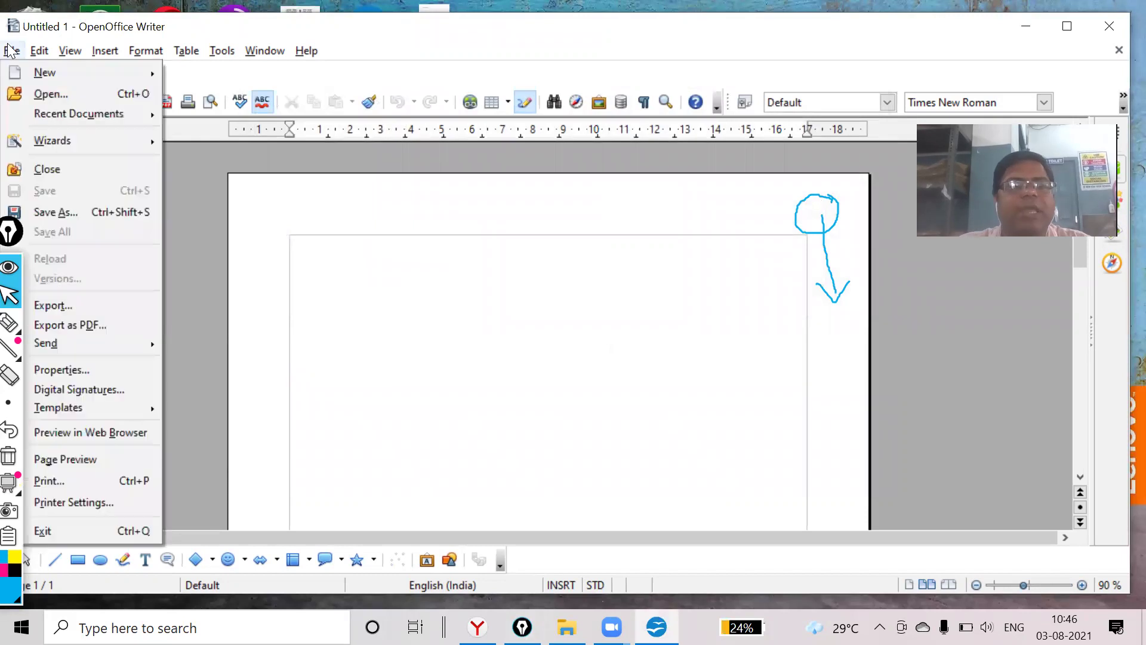
pyautogui.moveTo(36, 72)
pyautogui.click(198, 79)
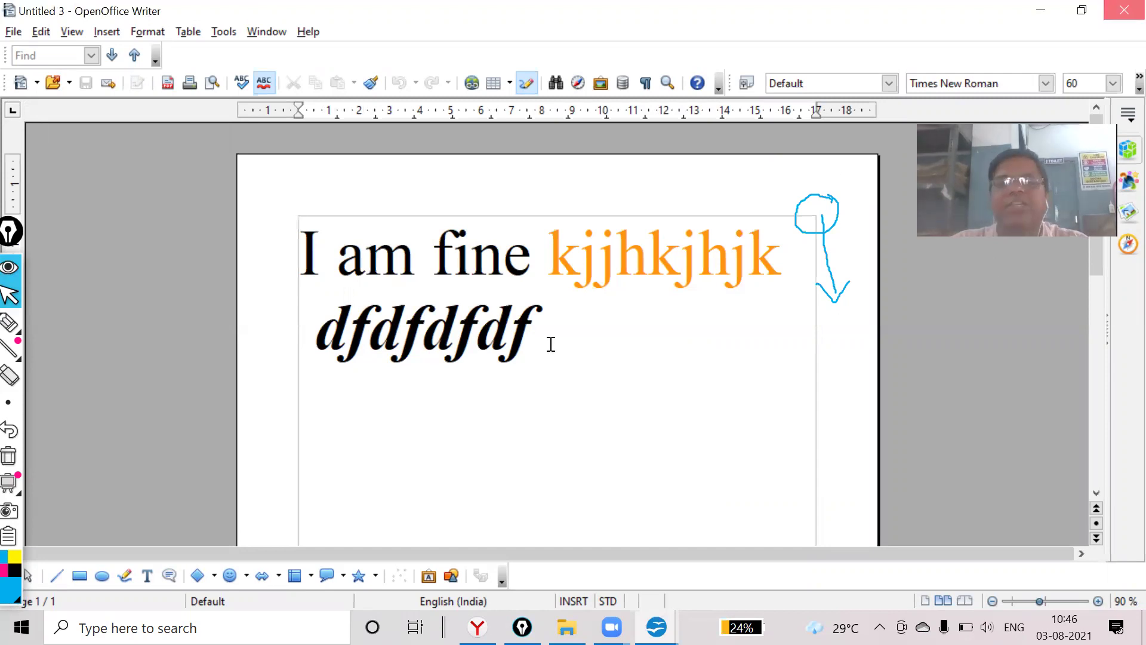
pyautogui.click(1042, 10)
pyautogui.click(1110, 27)
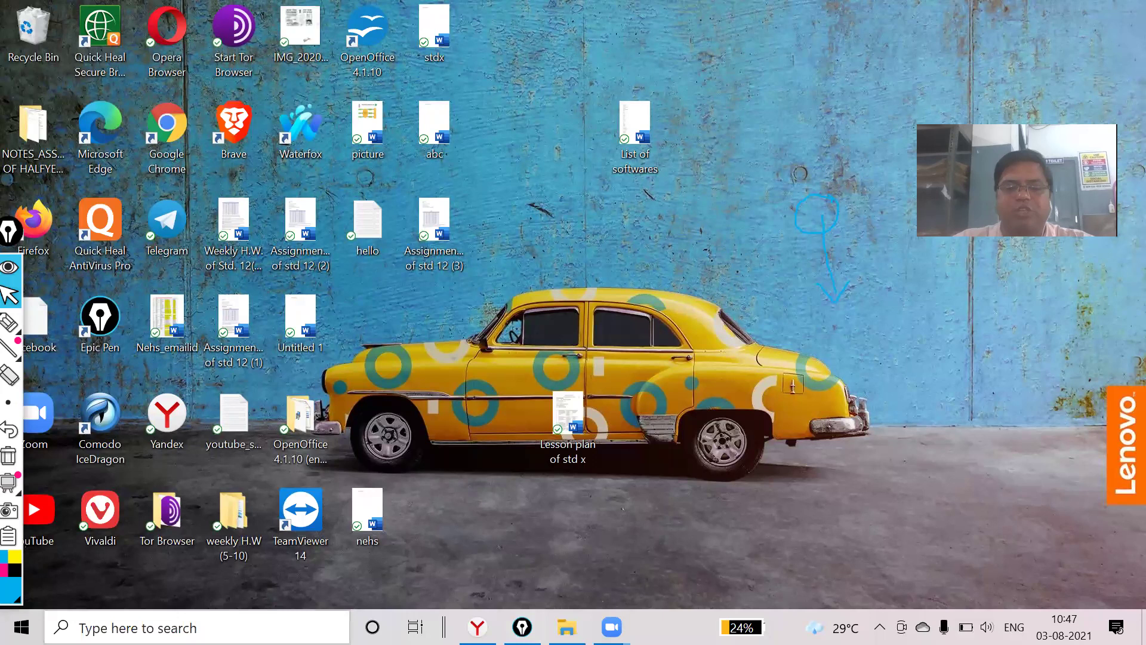
# - Relaunch OpenOffice by searching 'open' and start a new Text Document from the Start Center
pyautogui.click(197, 628)
pyautogui.write('open')
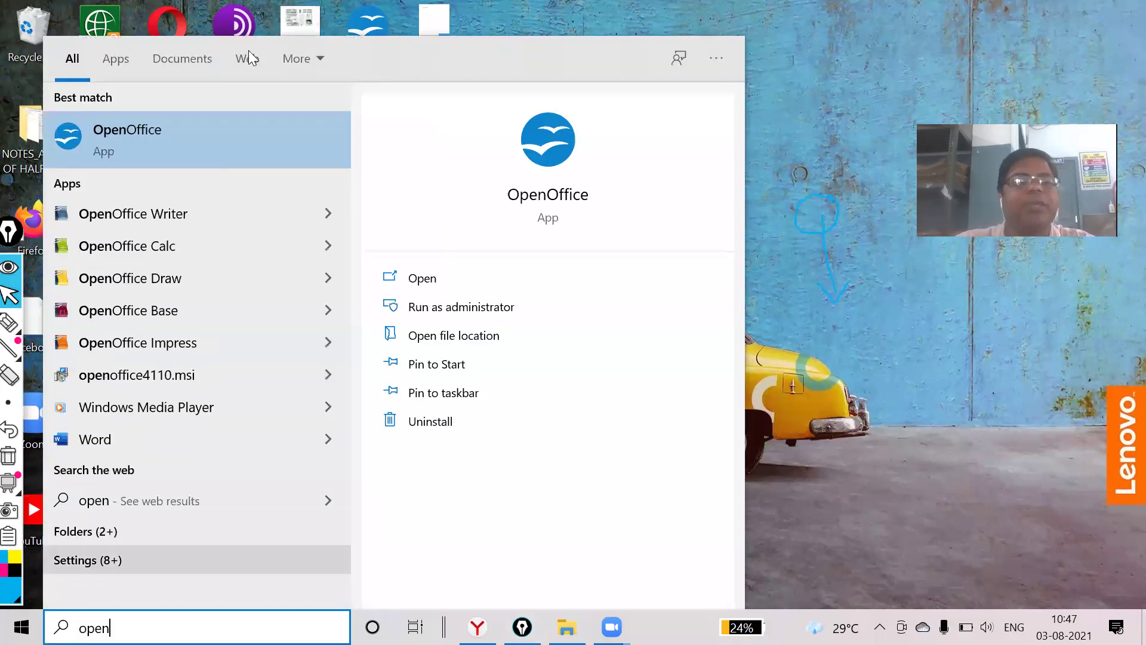
pyautogui.click(127, 136)
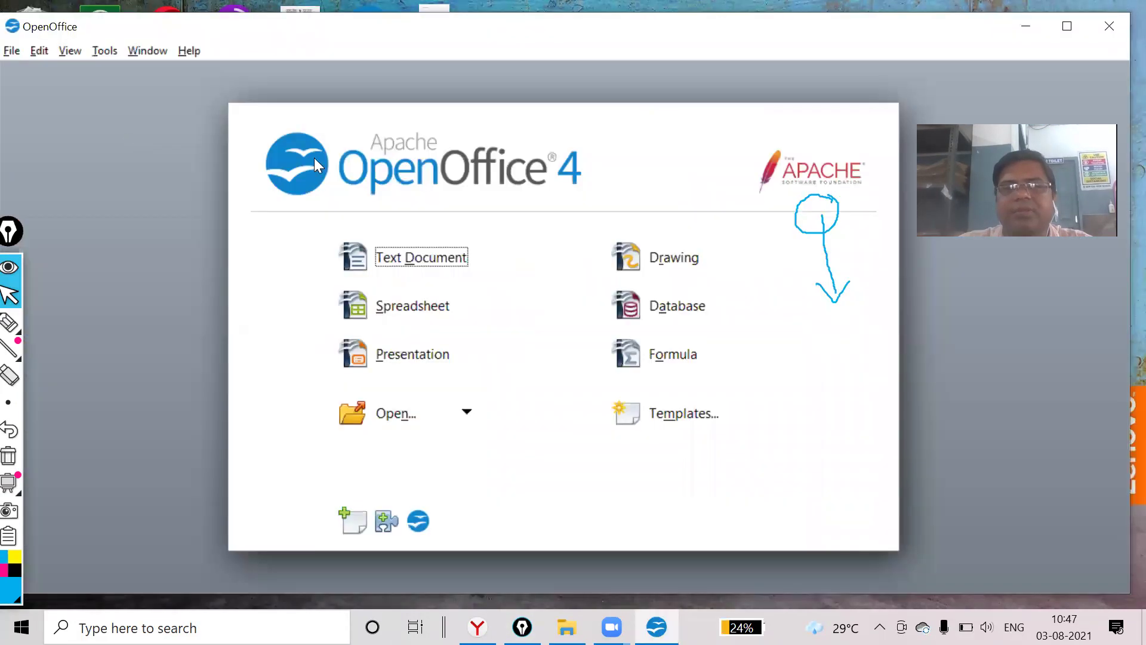
pyautogui.click(449, 253)
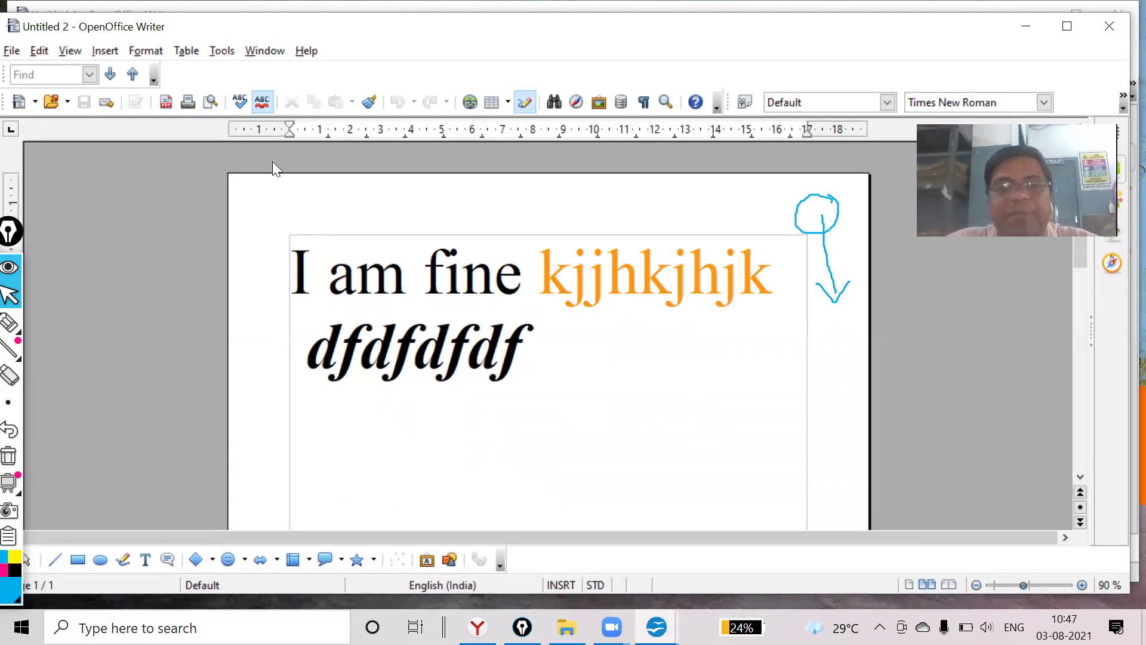
# - Create another new text document, Untitled 3, which opens with the 'I am fine' text
pyautogui.click(17, 50)
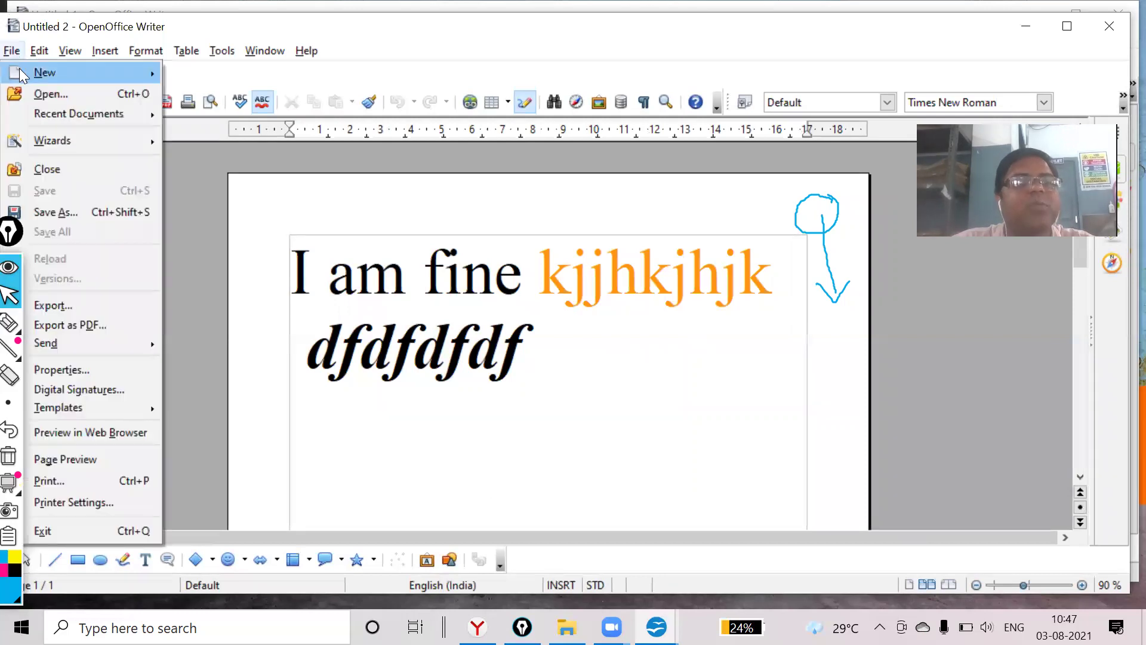
pyautogui.moveTo(19, 68)
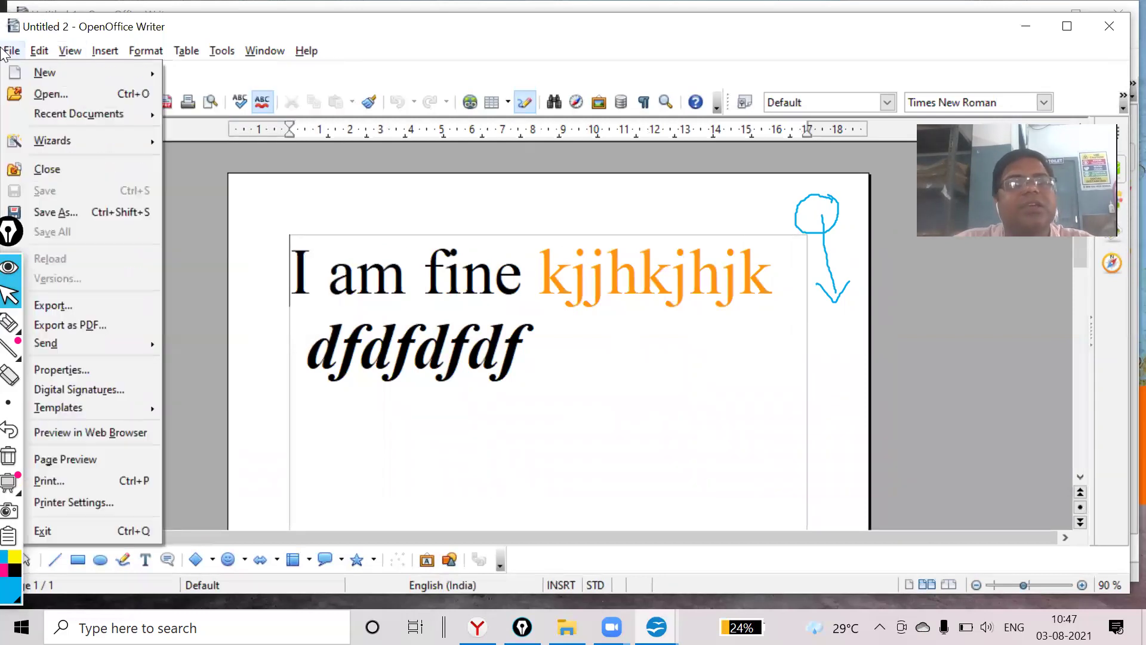
pyautogui.moveTo(76, 72)
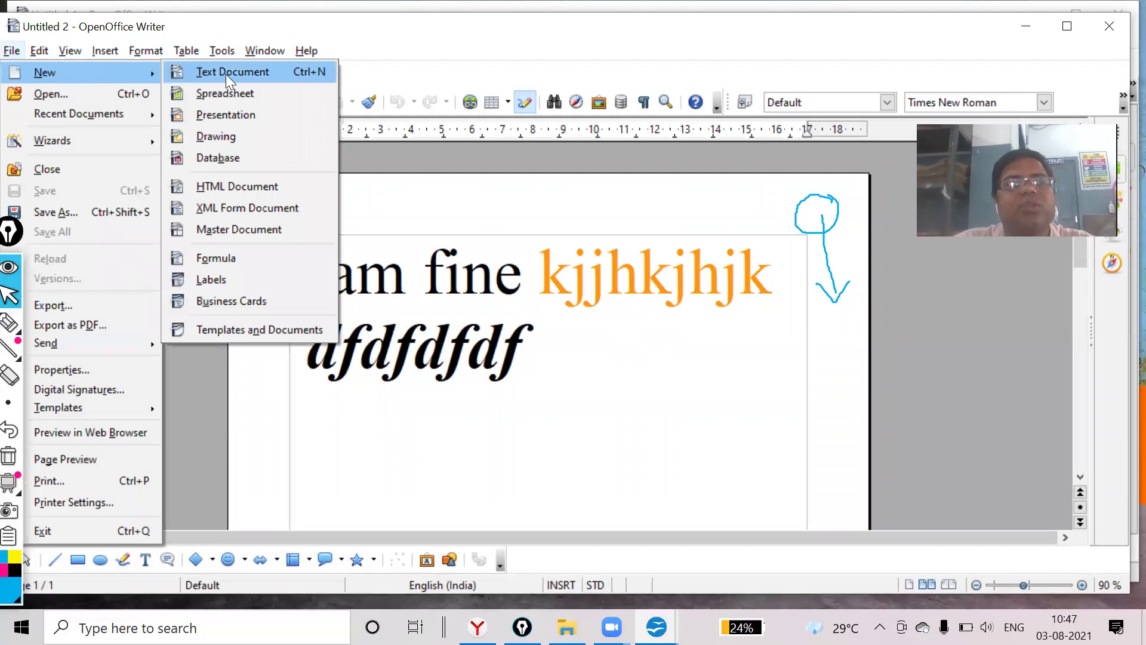
pyautogui.click(226, 74)
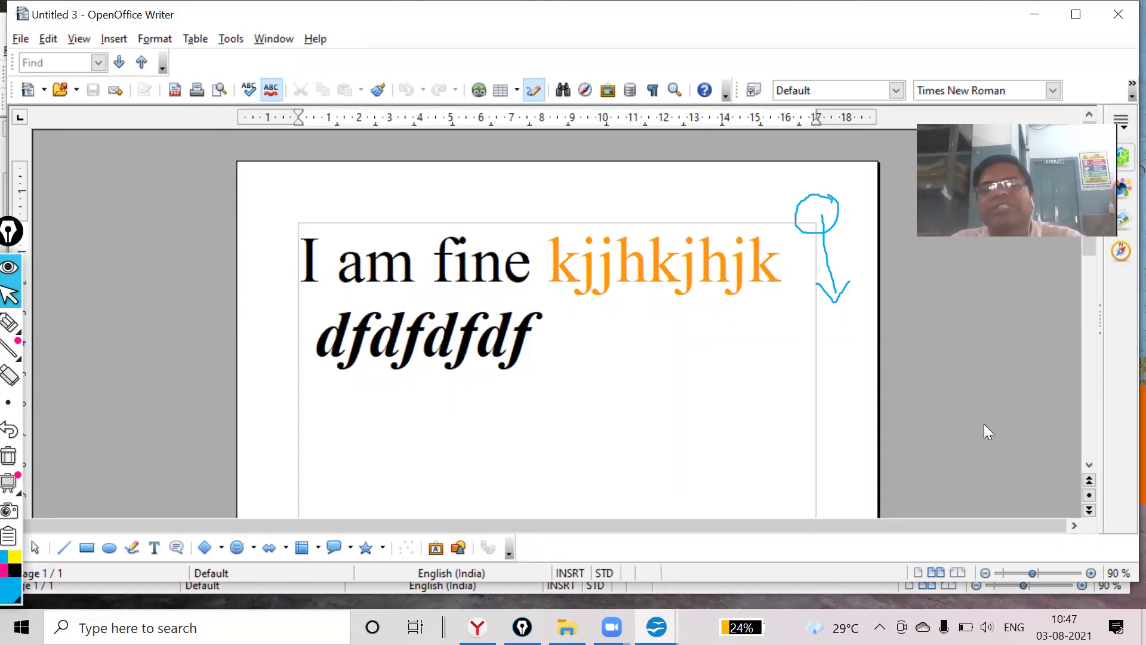
# - Open File > New > Templates and Documents to list My Templates
pyautogui.click(23, 40)
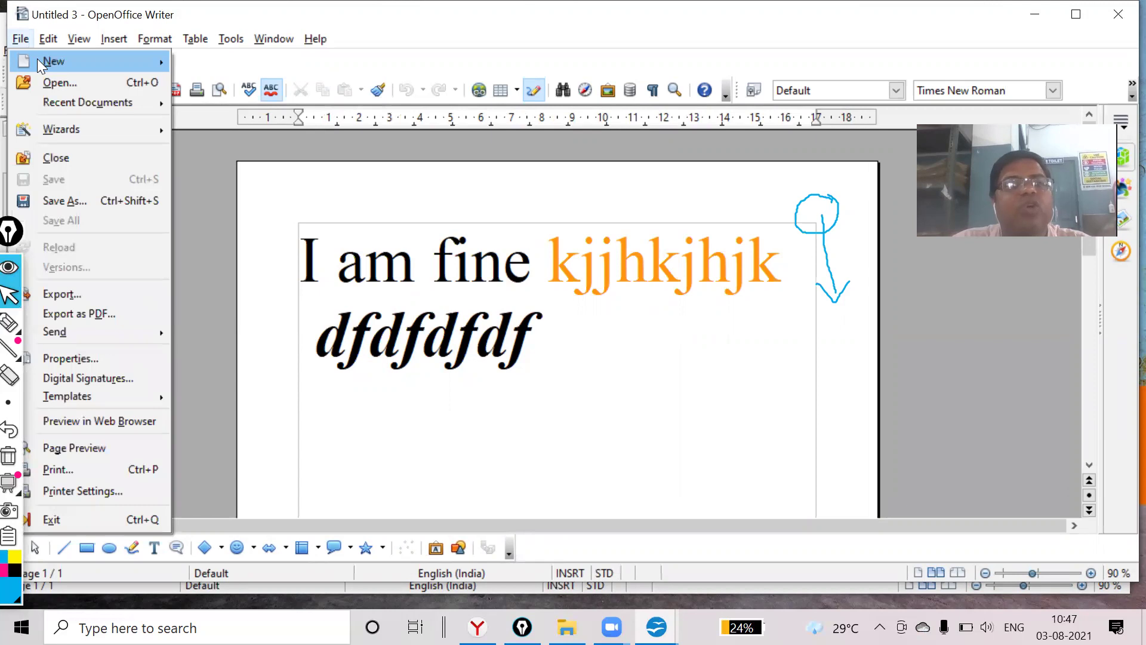
pyautogui.moveTo(37, 59)
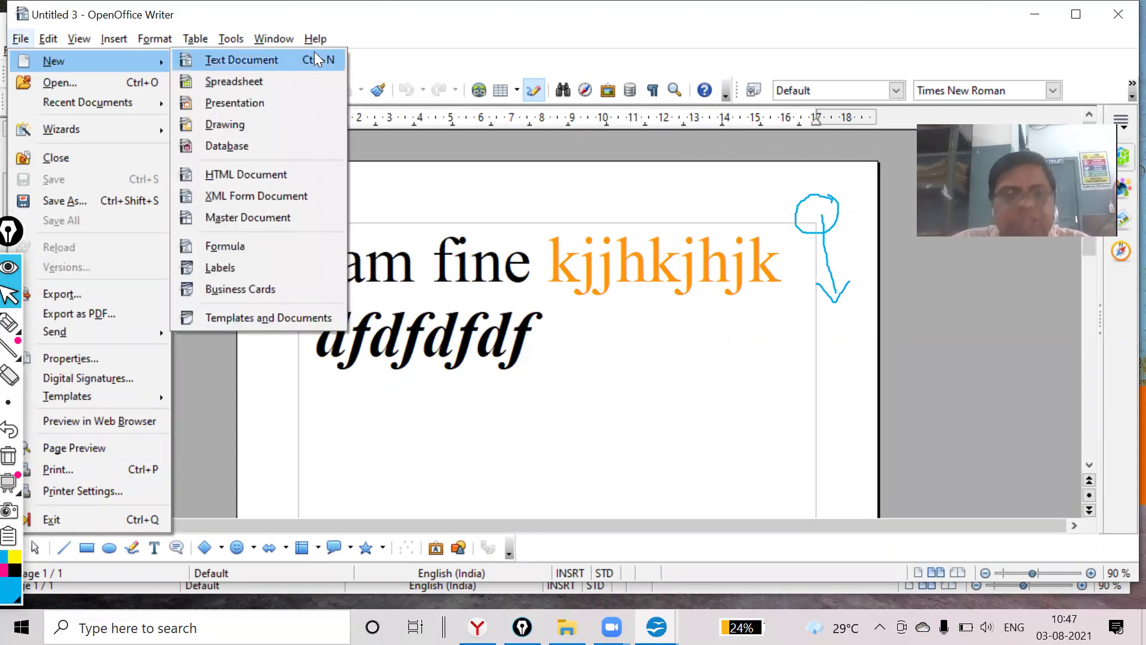
pyautogui.click(315, 319)
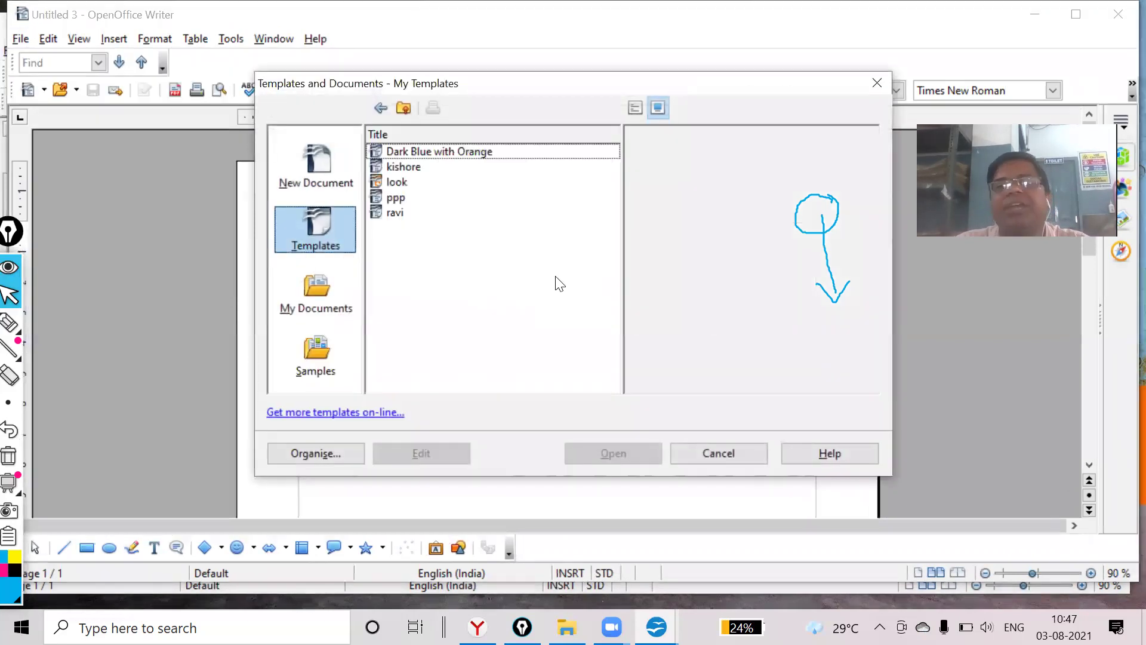
# - In Organise, expand My Templates, reset the default Text Document template, and close both dialogs
pyautogui.click(320, 449)
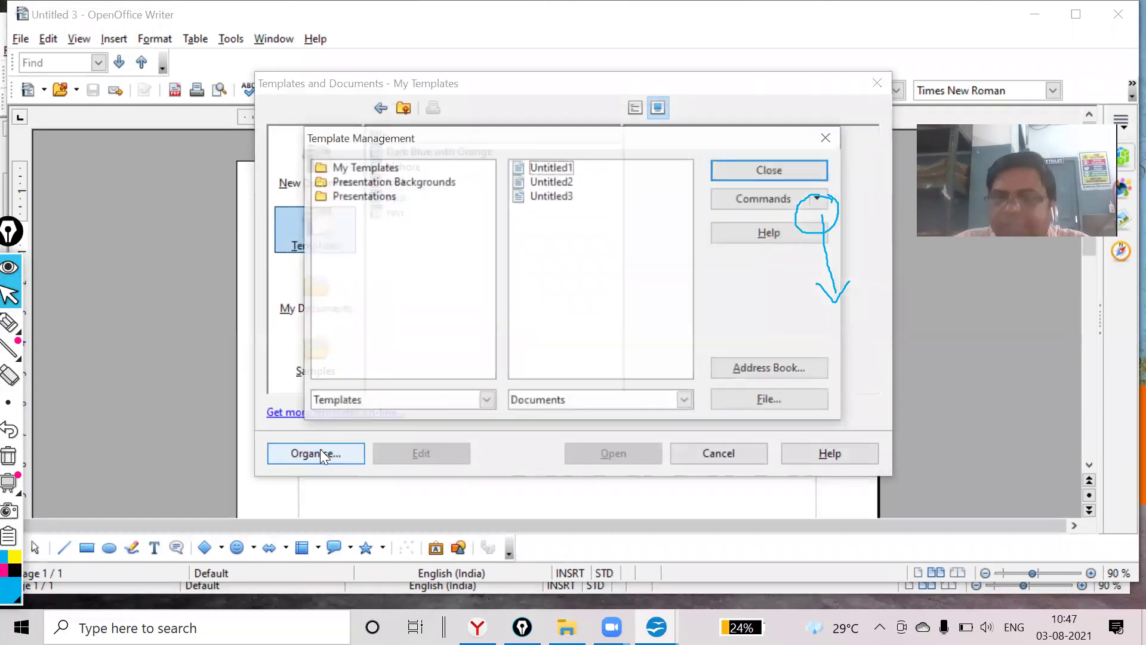
pyautogui.doubleClick(353, 167)
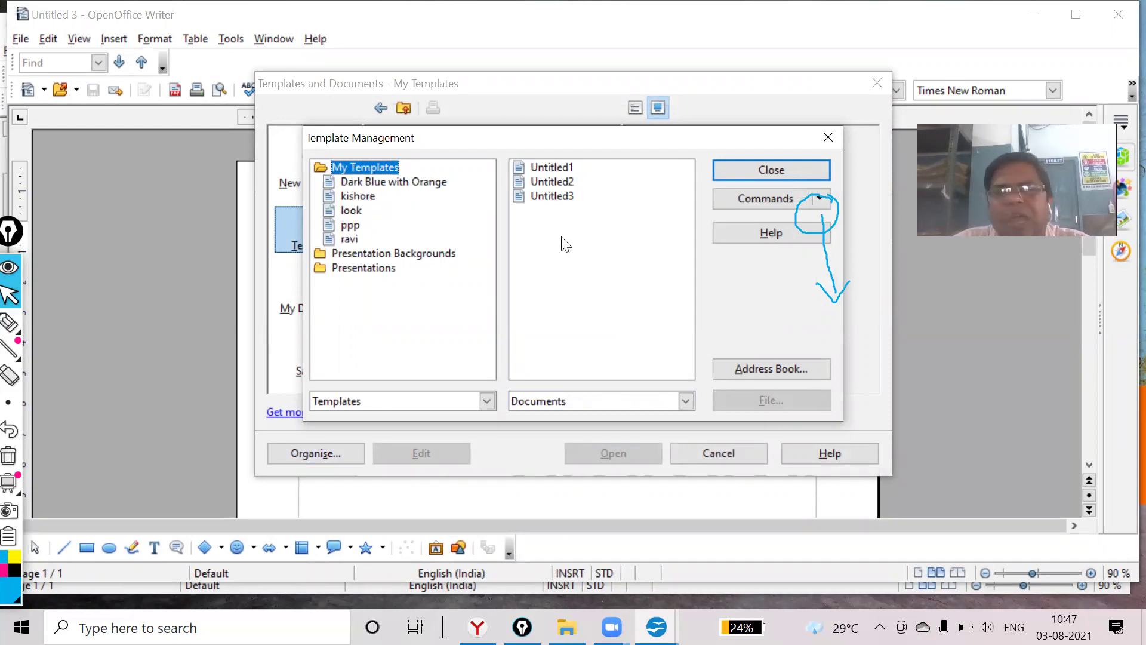
pyautogui.click(817, 196)
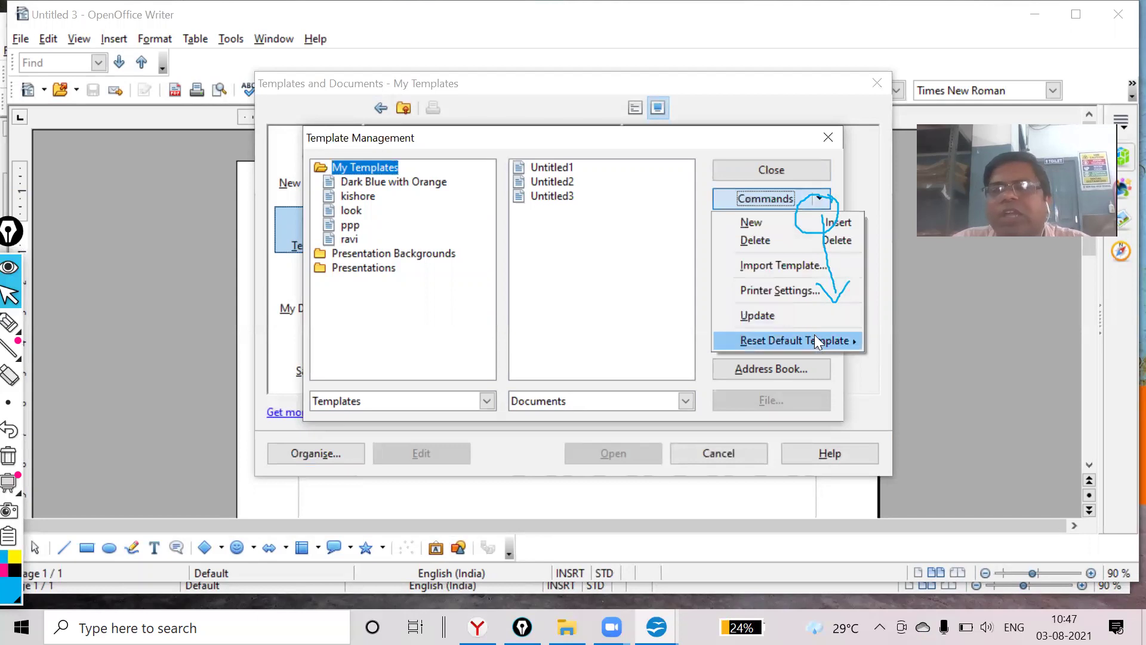
pyautogui.moveTo(817, 345)
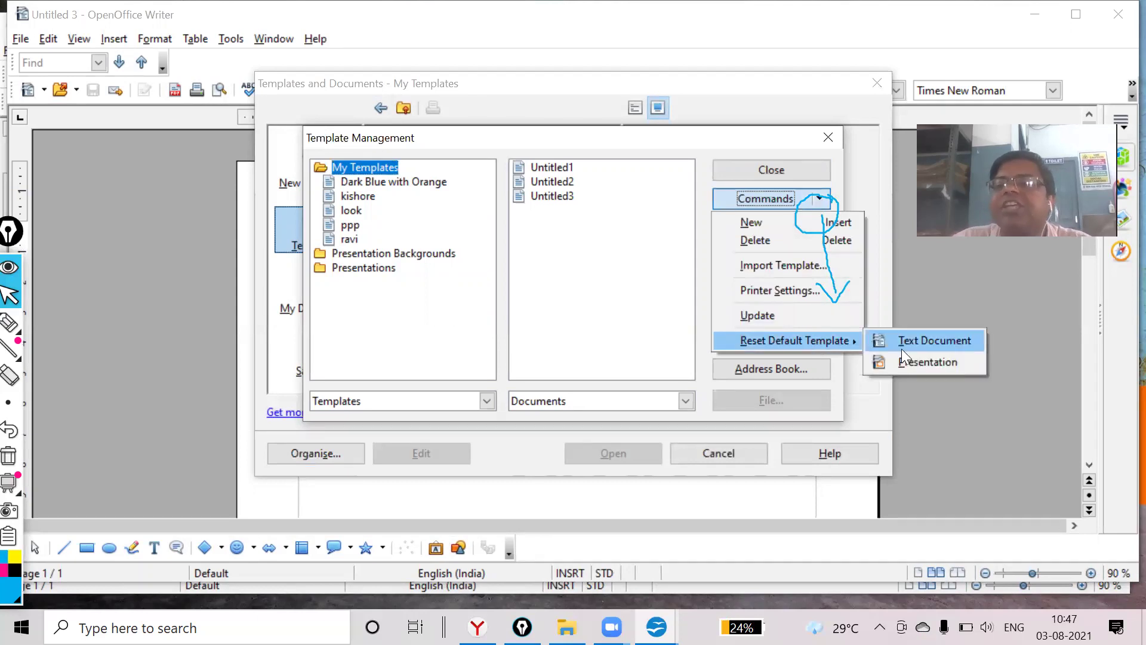
pyautogui.click(927, 344)
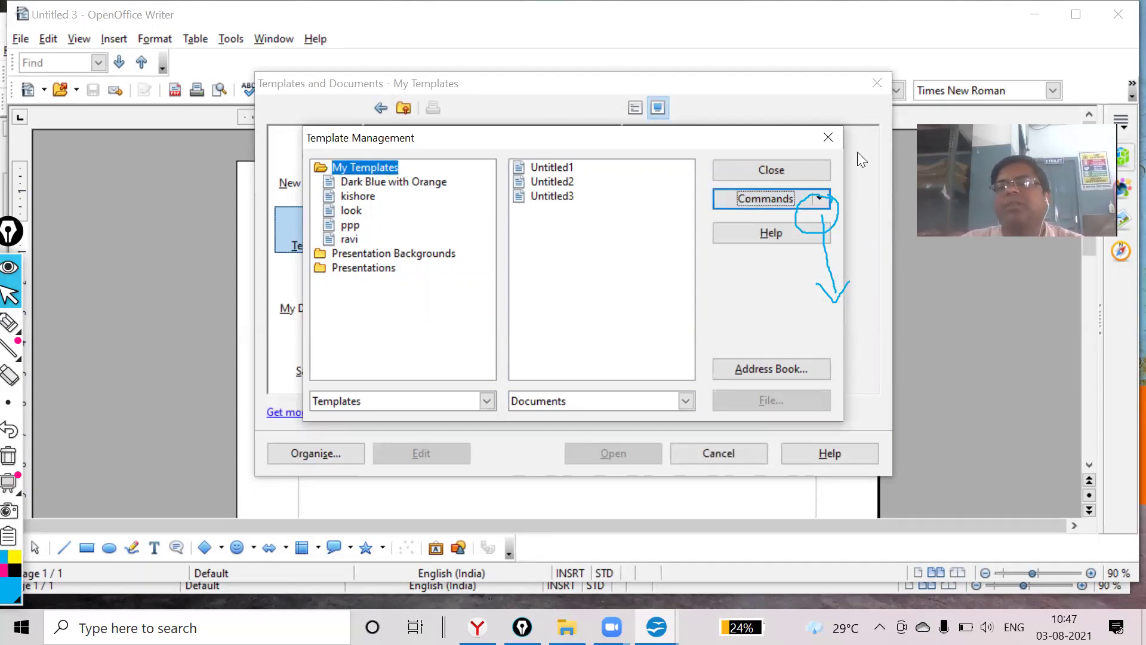
pyautogui.click(828, 138)
pyautogui.click(877, 83)
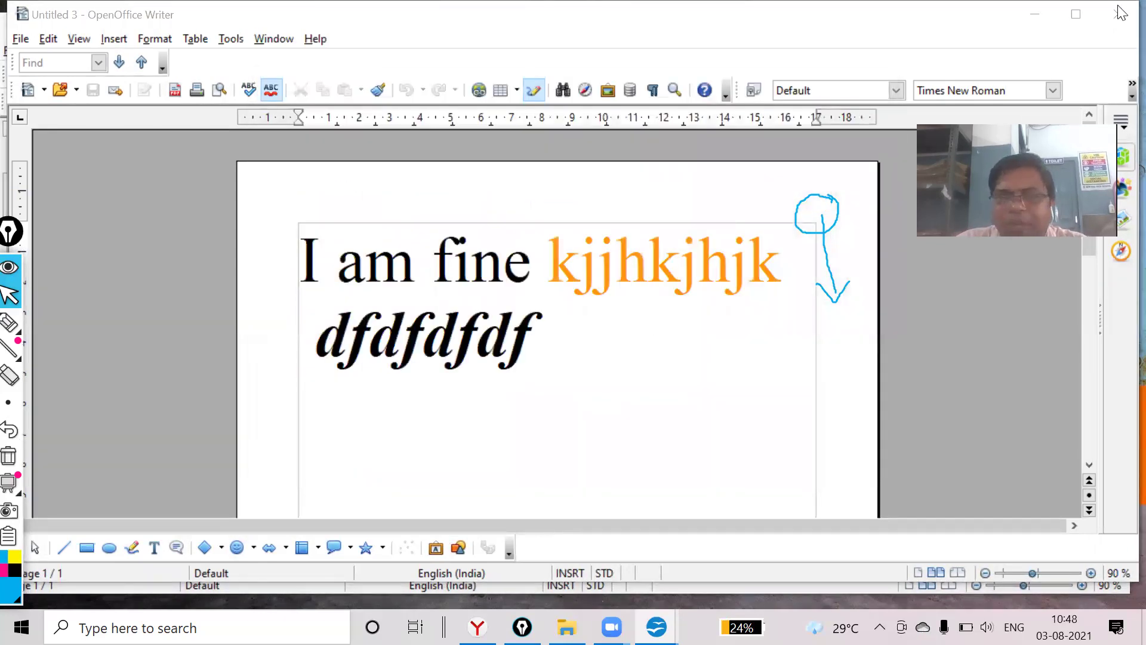
# - Close the Untitled 3, Untitled 2 and Untitled 1 Writer documents
pyautogui.click(1121, 13)
pyautogui.click(1108, 26)
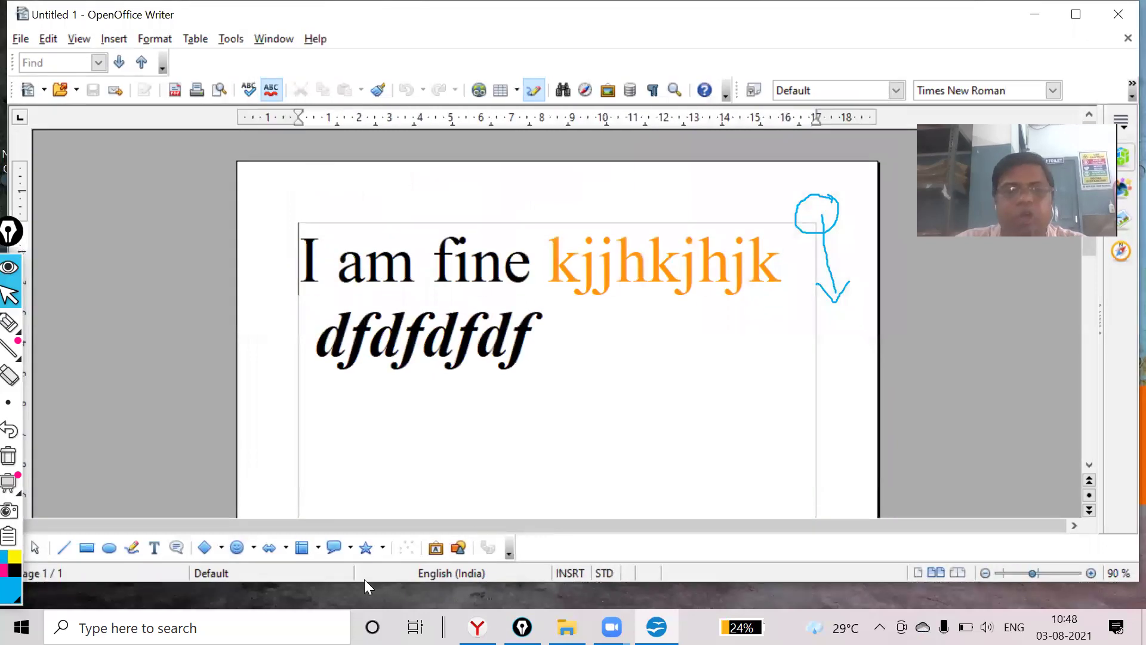
pyautogui.hotkey('alt', 'F4')
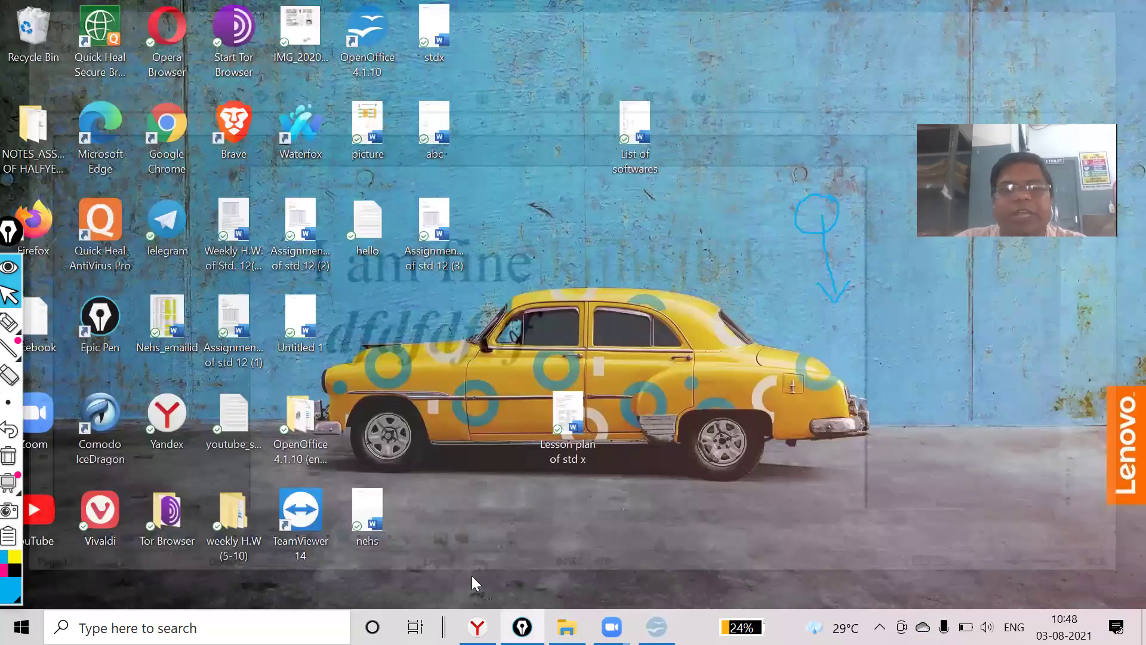
# - Relaunch OpenOffice by searching 'open' and choose Text Document in the Start Center
pyautogui.press('super')
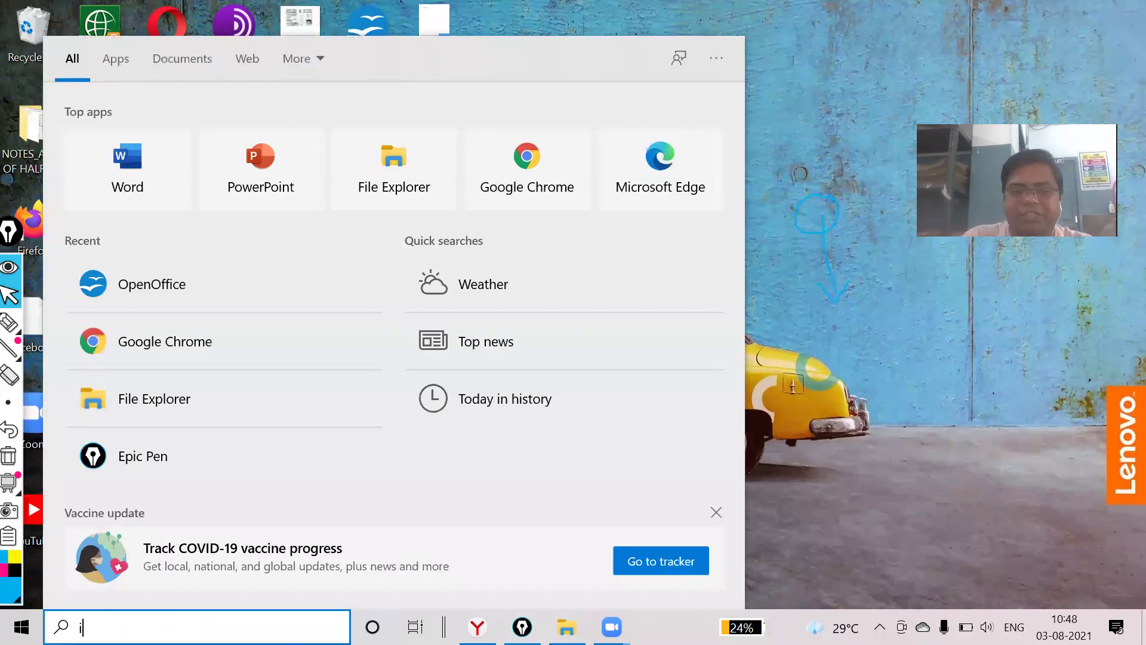
pyautogui.write('open')
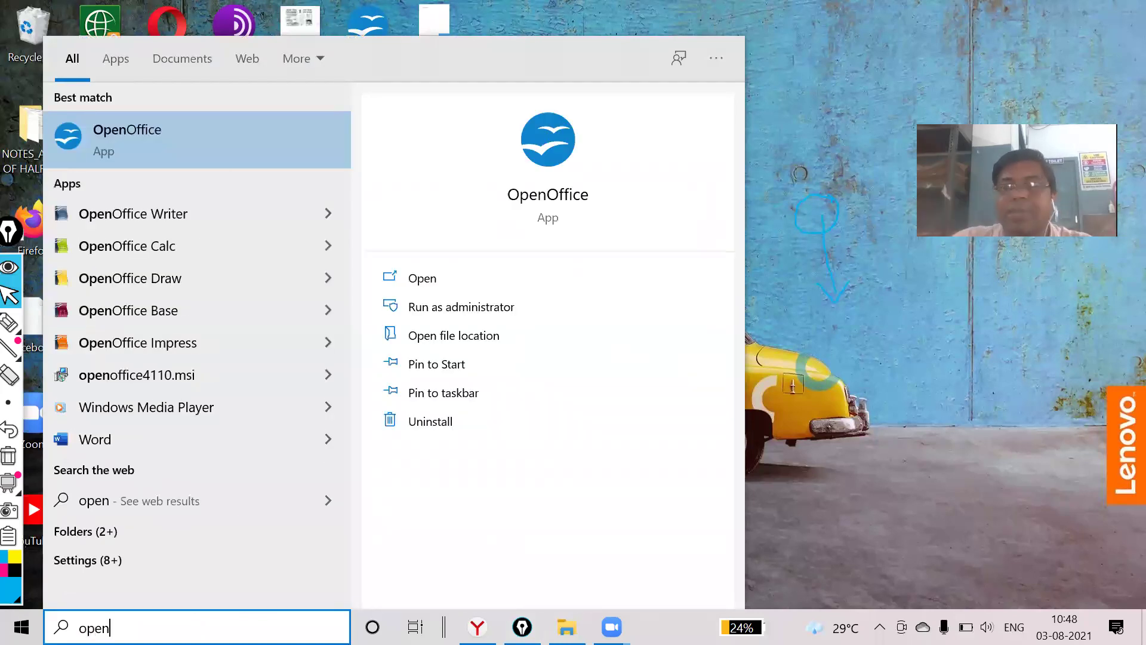
pyautogui.click(203, 141)
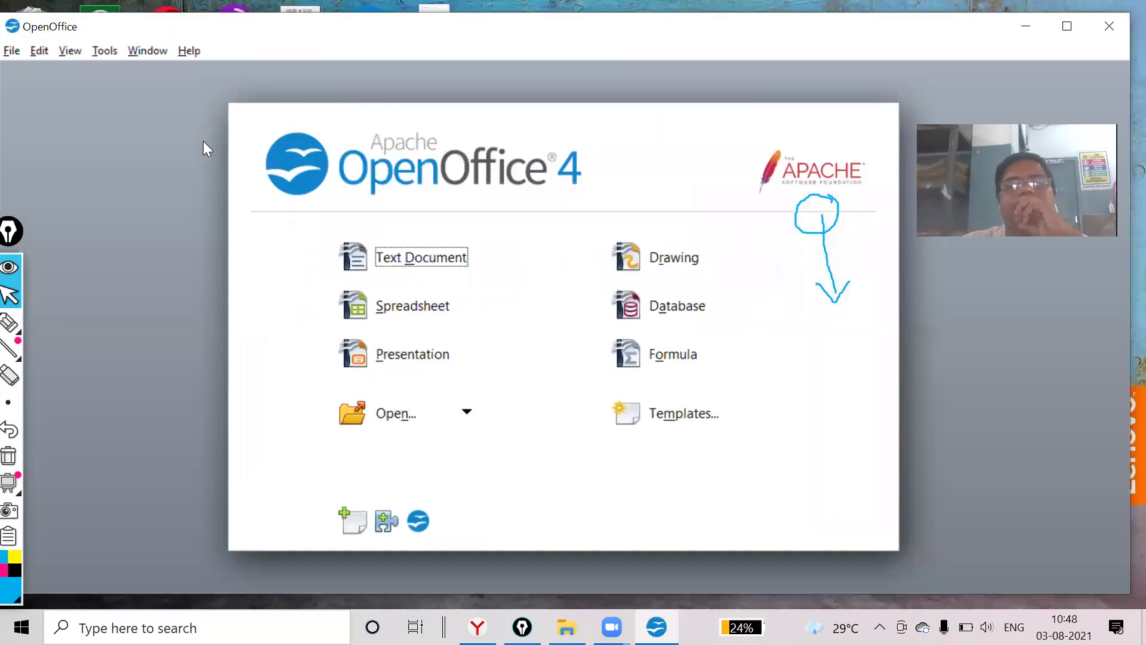
pyautogui.click(393, 265)
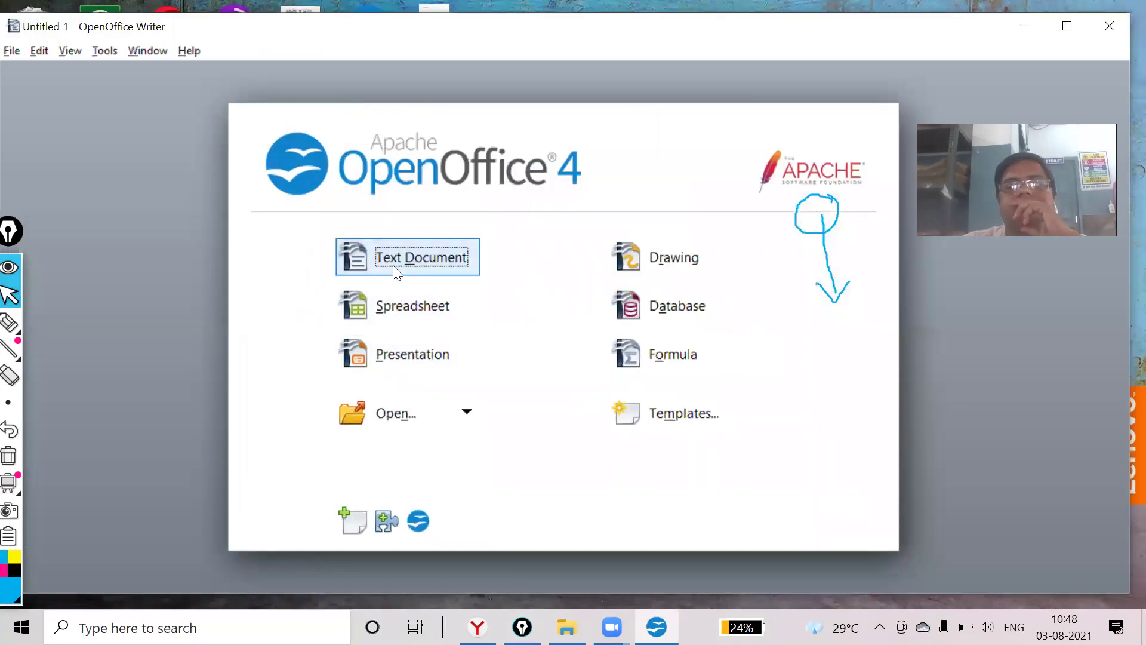